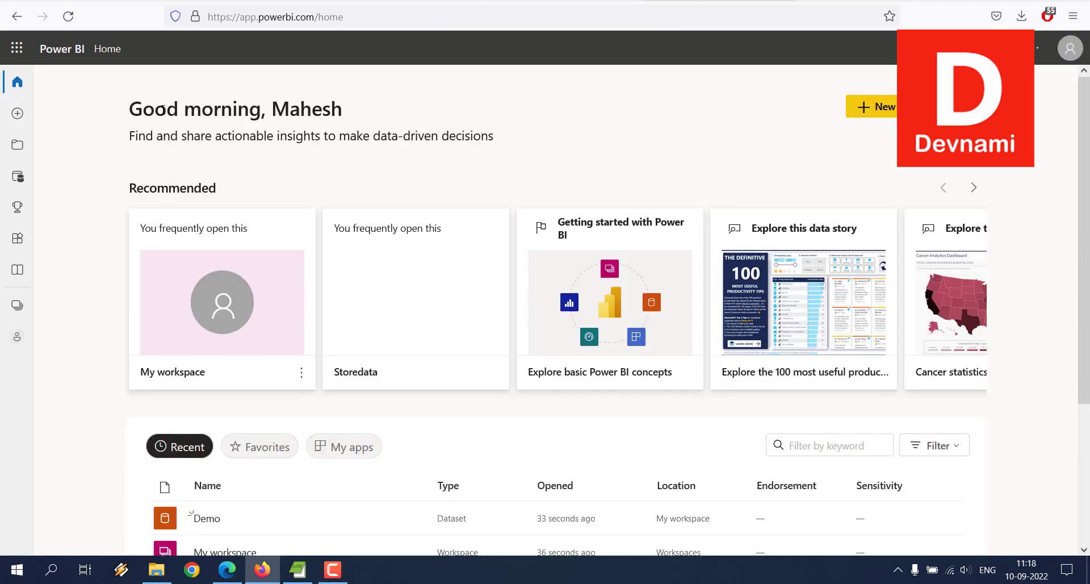
Step: From Browse and Create, bring up the full set of data source options for My workspace
left_click(17, 144)
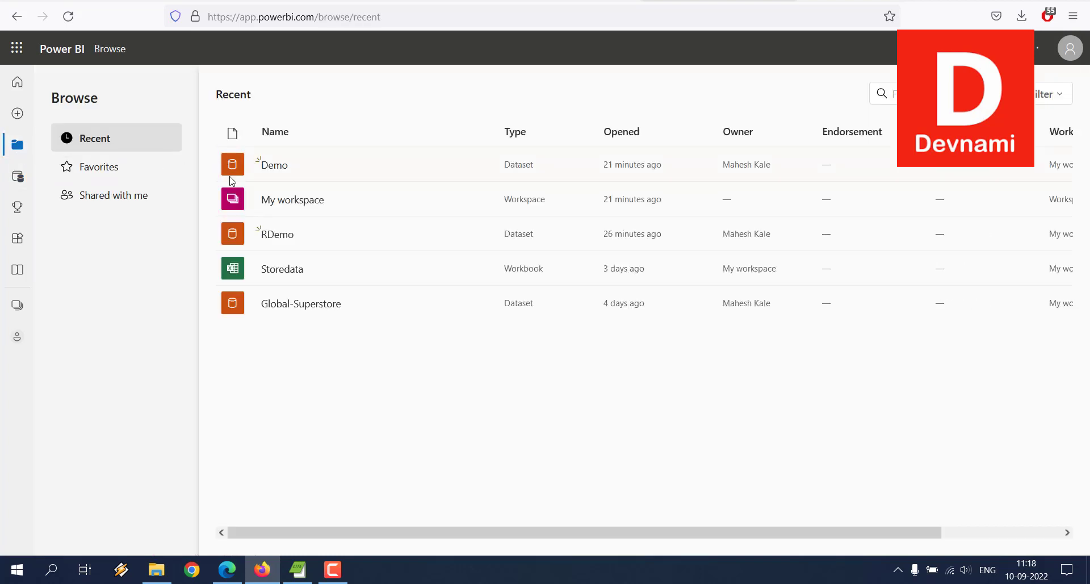
left_click(17, 113)
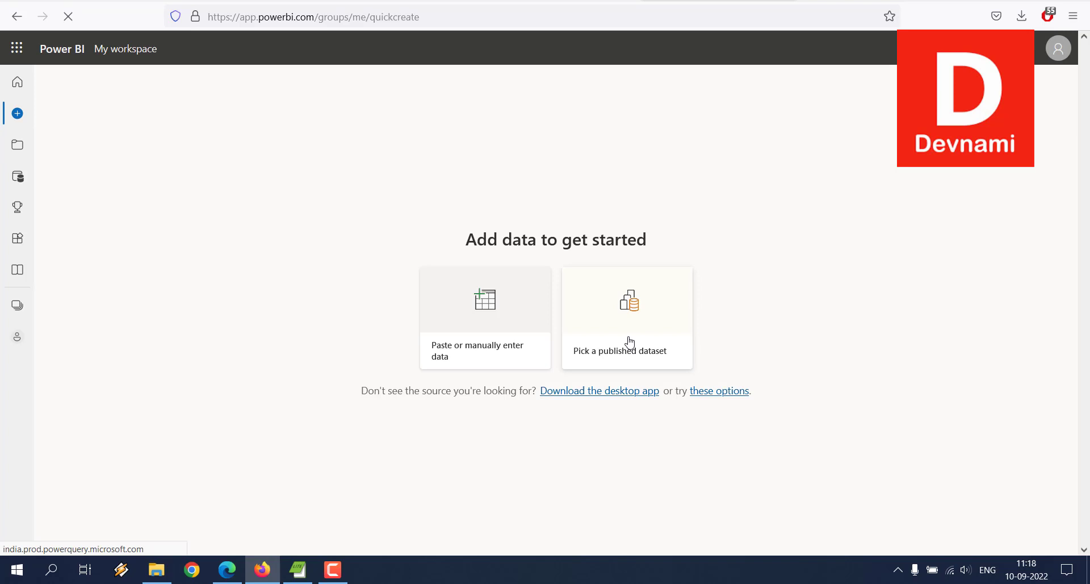
left_click(738, 391)
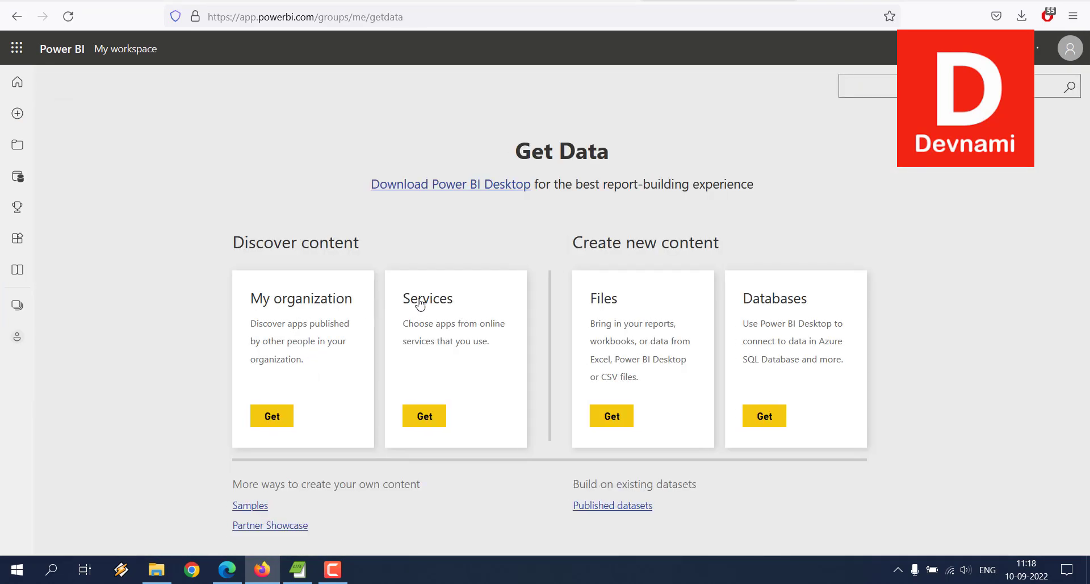
Step: Search the services template apps for 'google', then go back to the Get Data page
left_click(426, 415)
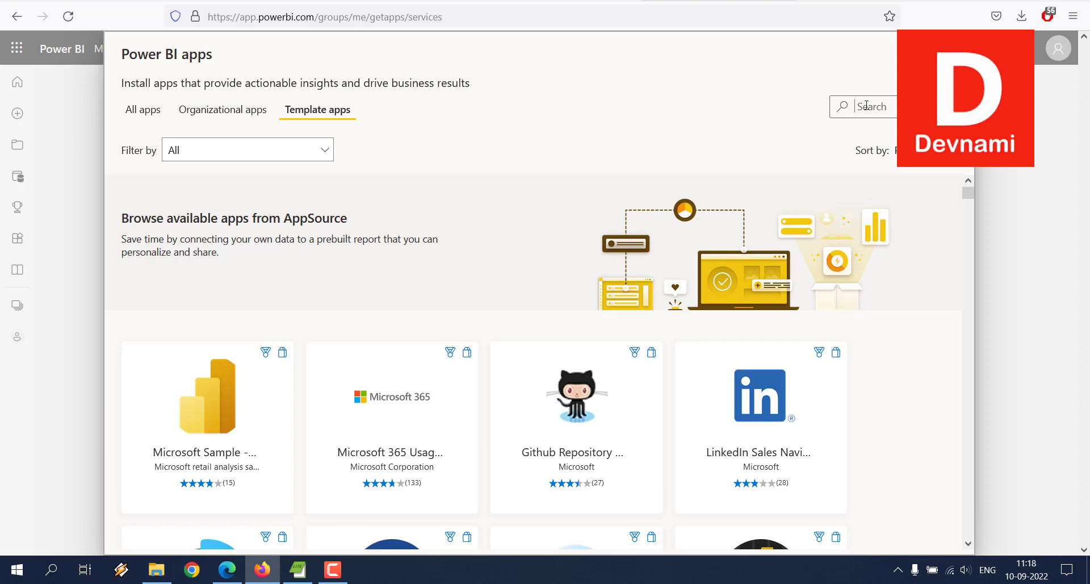
type("google")
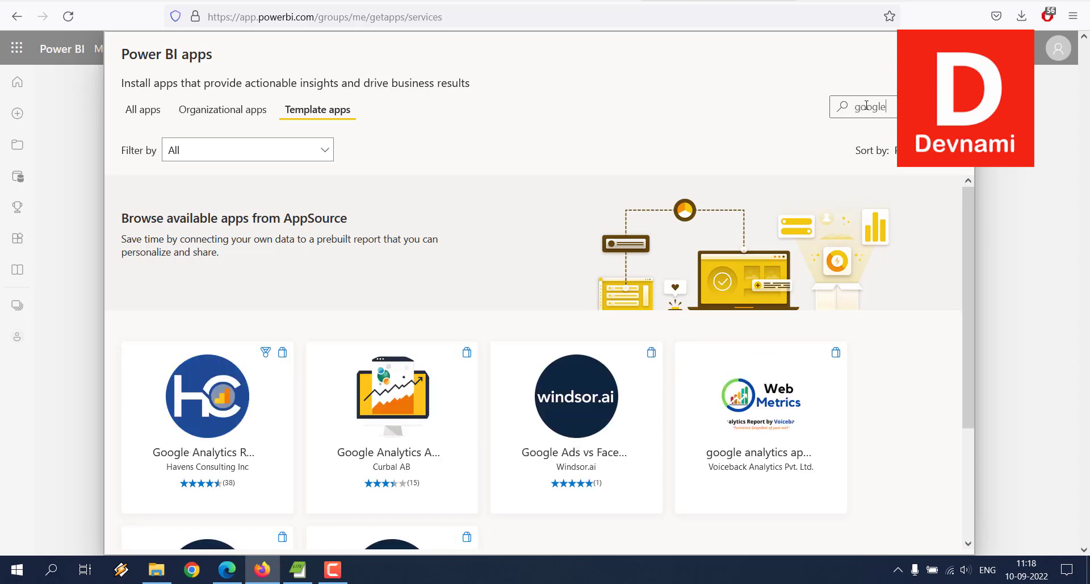
scroll(932, 184, "down", 3)
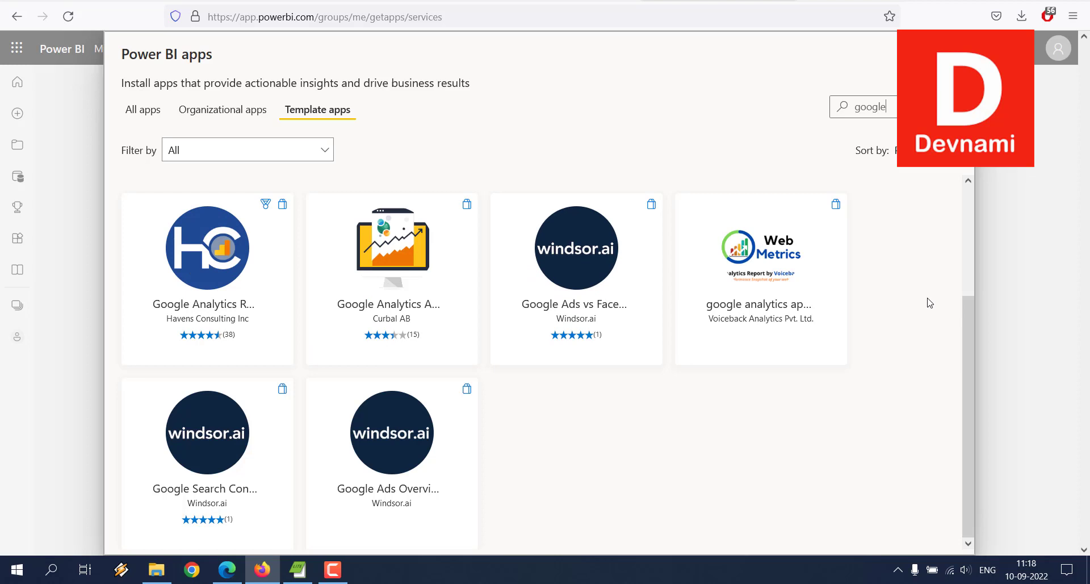
scroll(929, 303, "up", 3)
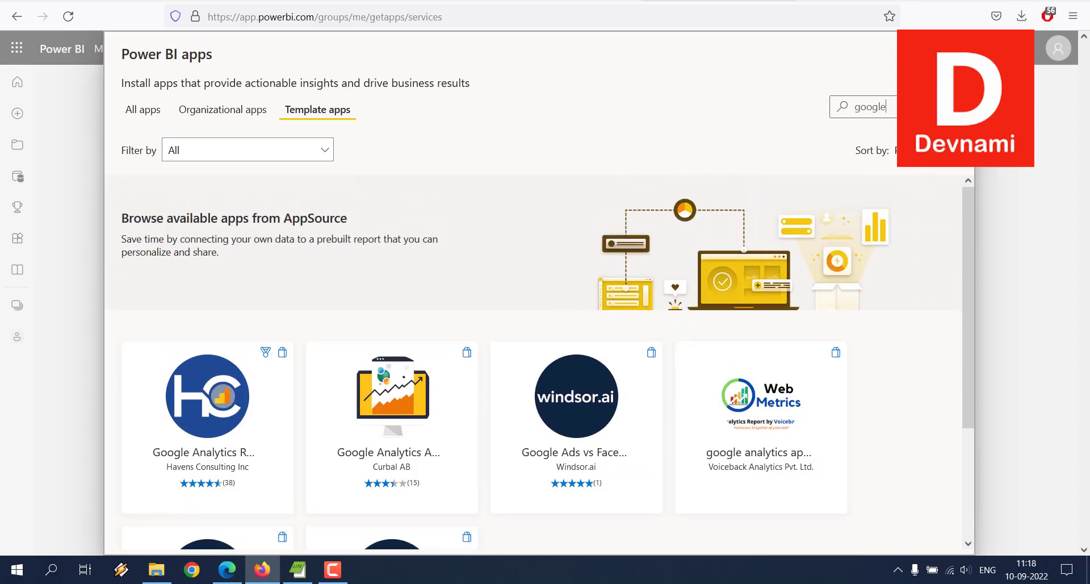
key("alt+Left")
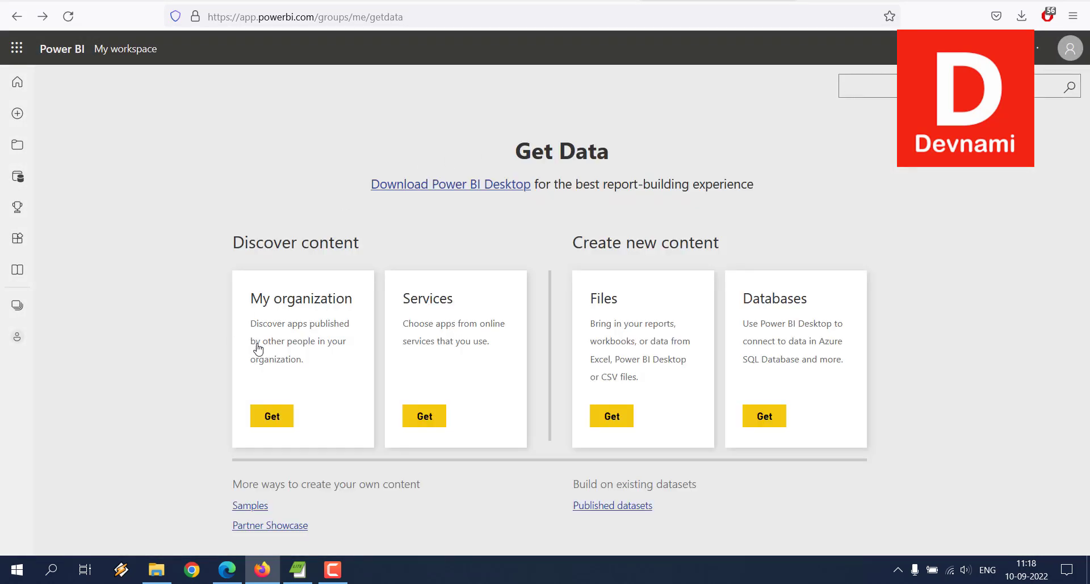
Step: Search Windows for 'power b' and launch Power BI Desktop
left_click(57, 574)
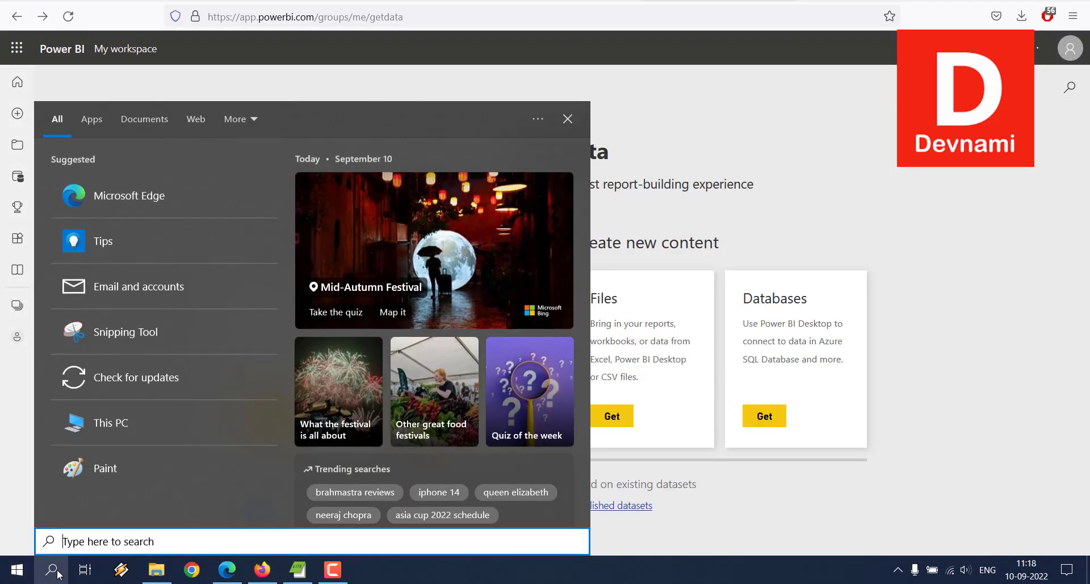
type("power b")
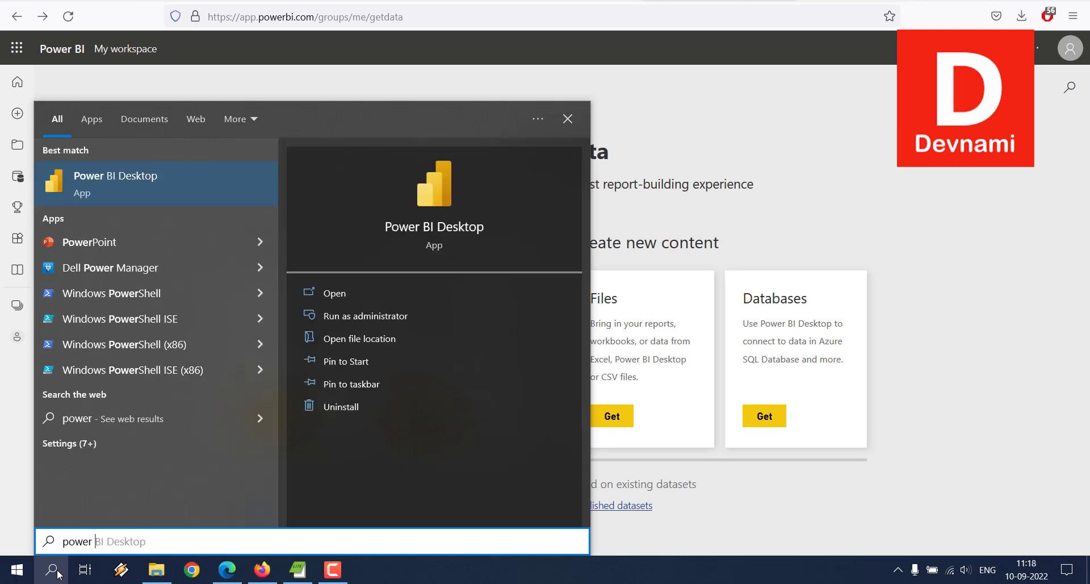
left_click(360, 294)
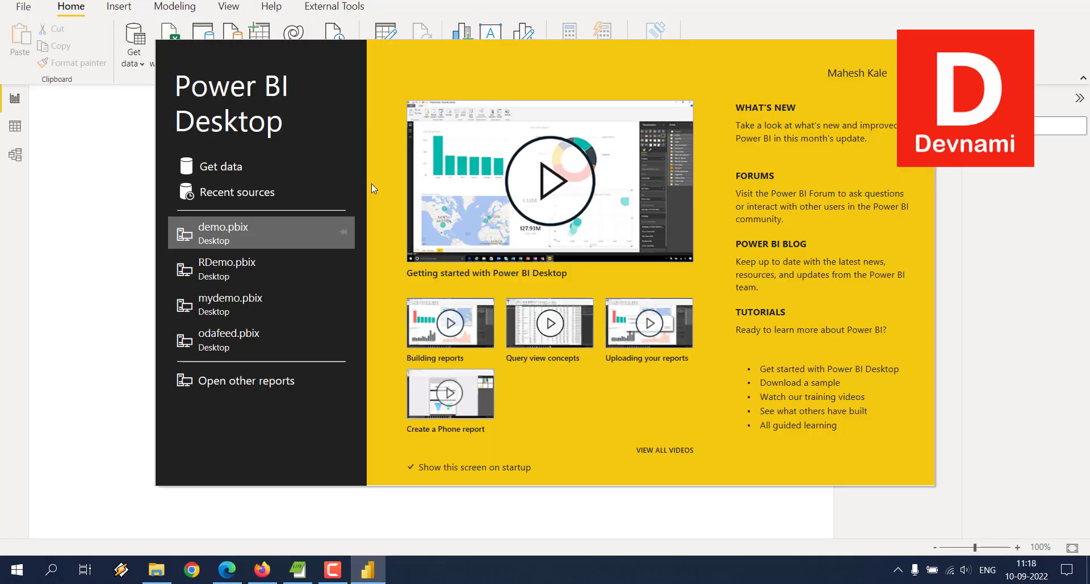
Step: Open Get data from the welcome screen and browse the Other connectors to find Google Sheets
left_click(241, 172)
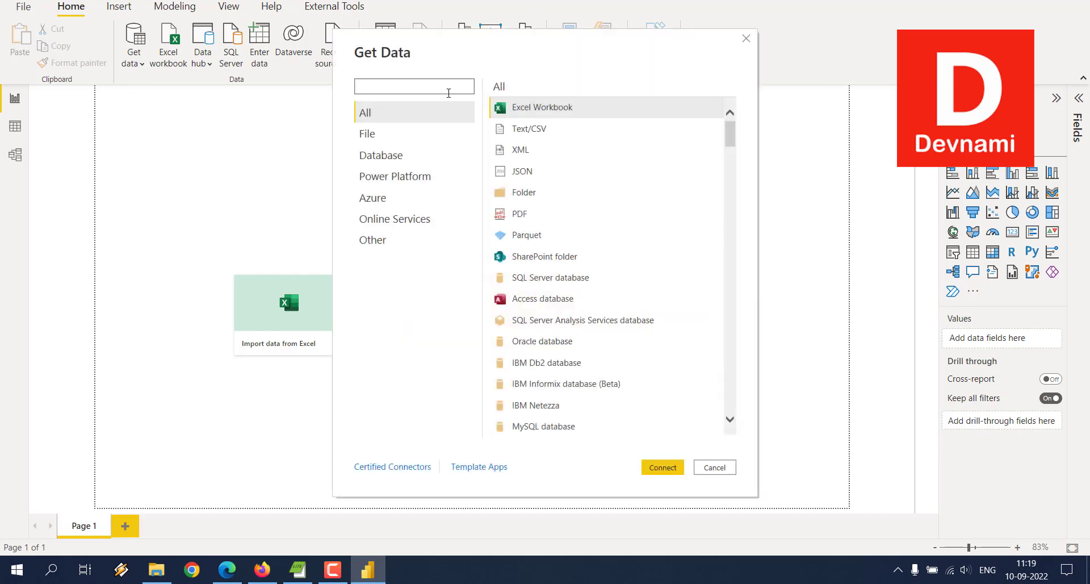
left_click(392, 240)
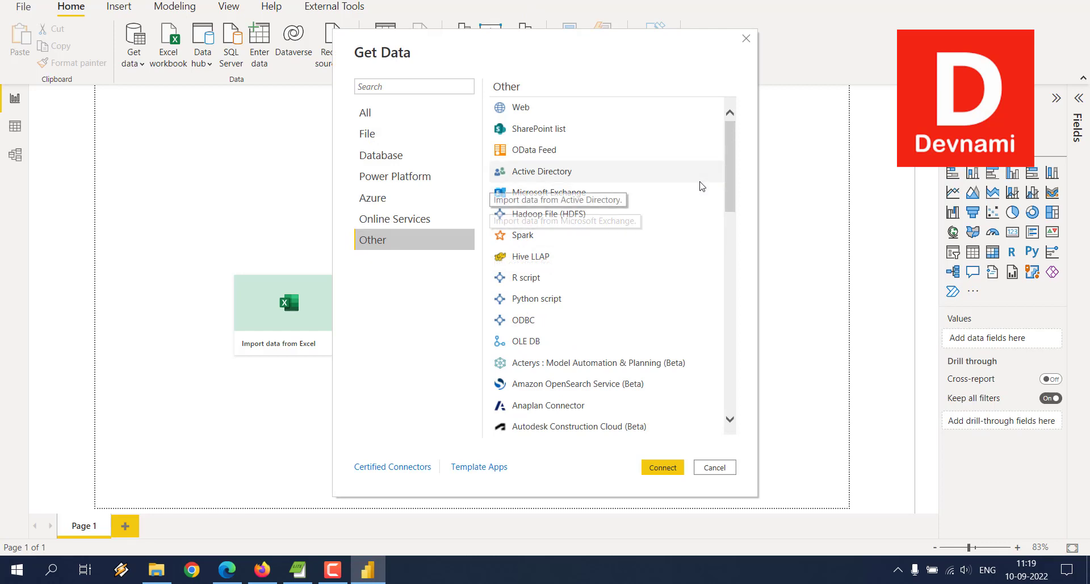
scroll(702, 187, "down", 5)
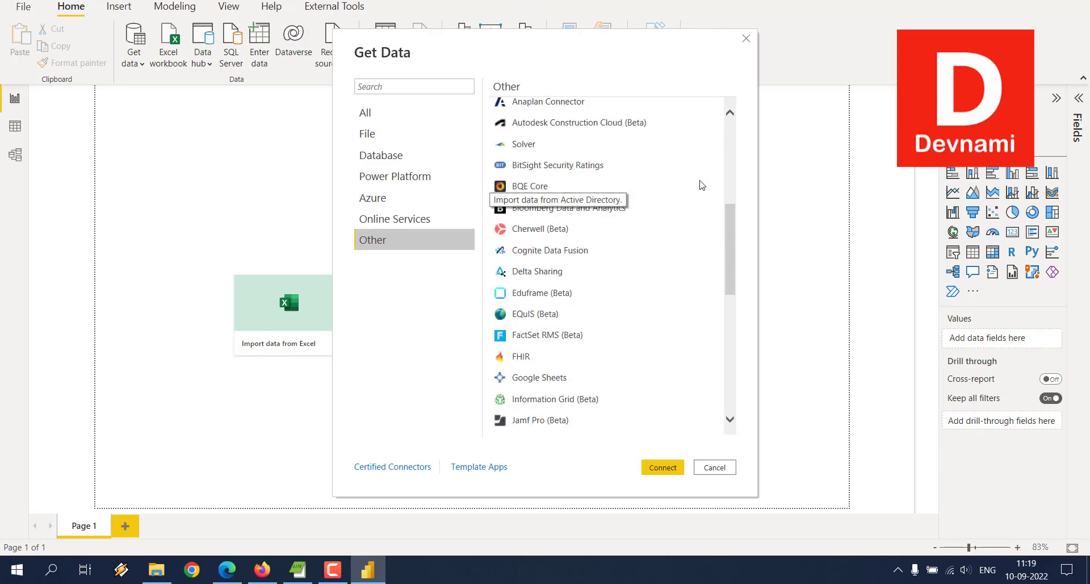
scroll(703, 185, "down", 10)
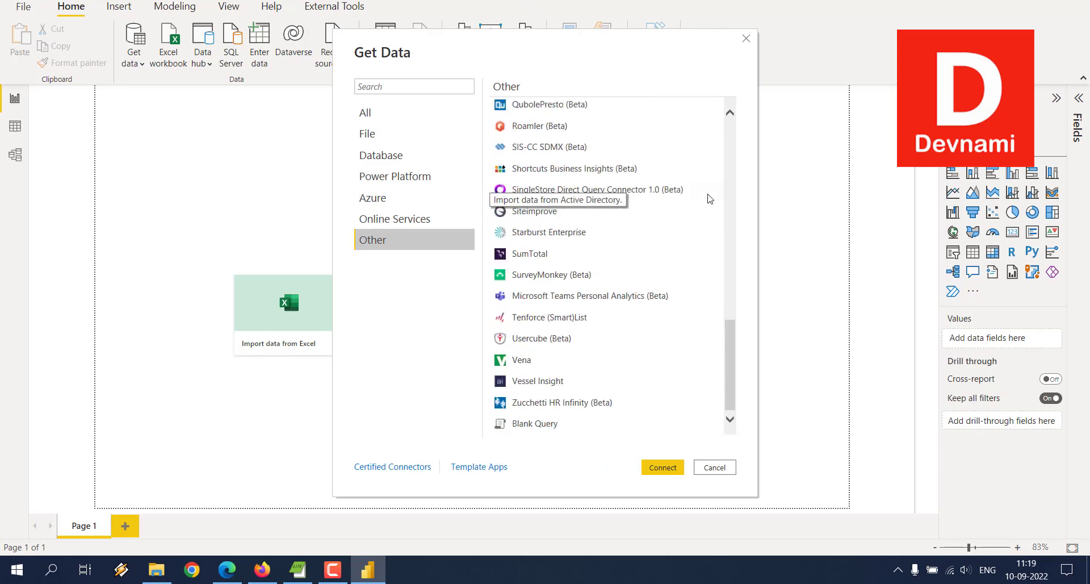
scroll(710, 199, "up", 5)
scroll(721, 211, "up", 5)
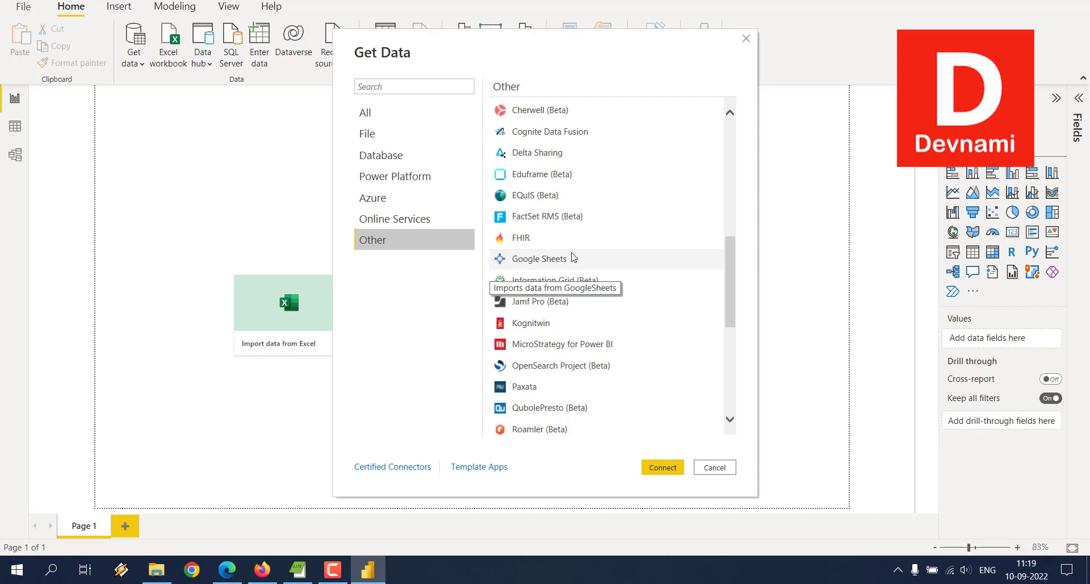
Step: From Google Drive, create a blank Google Sheets spreadsheet and rename it 'Sales'
left_click(227, 569)
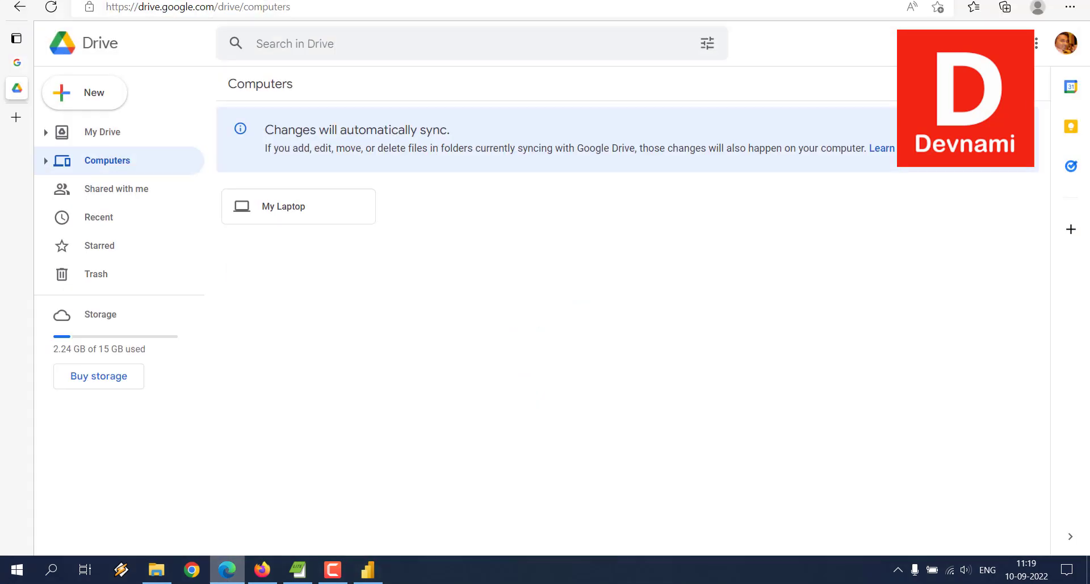
left_click(94, 101)
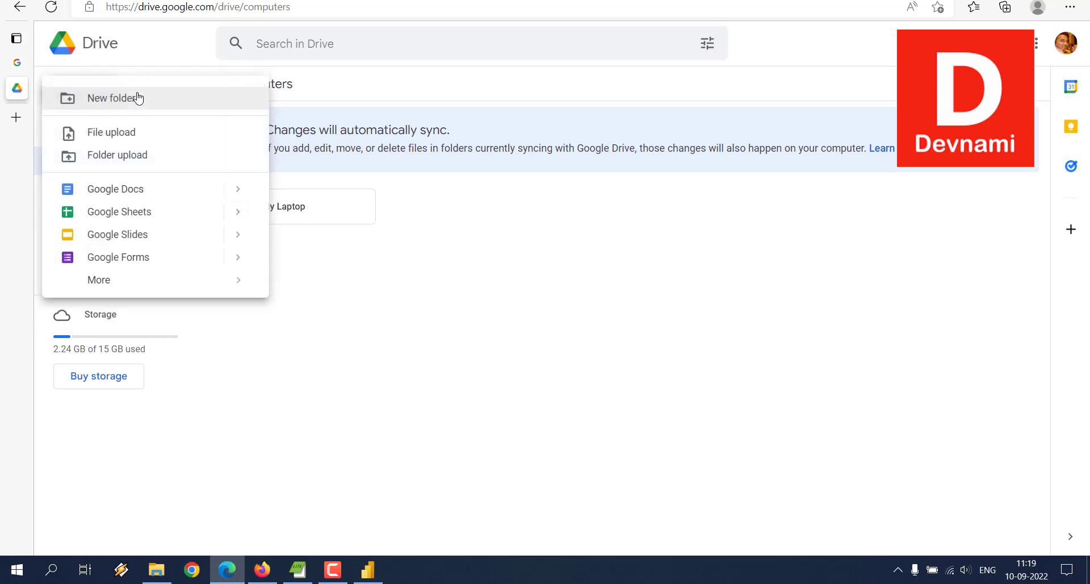
left_click(133, 214)
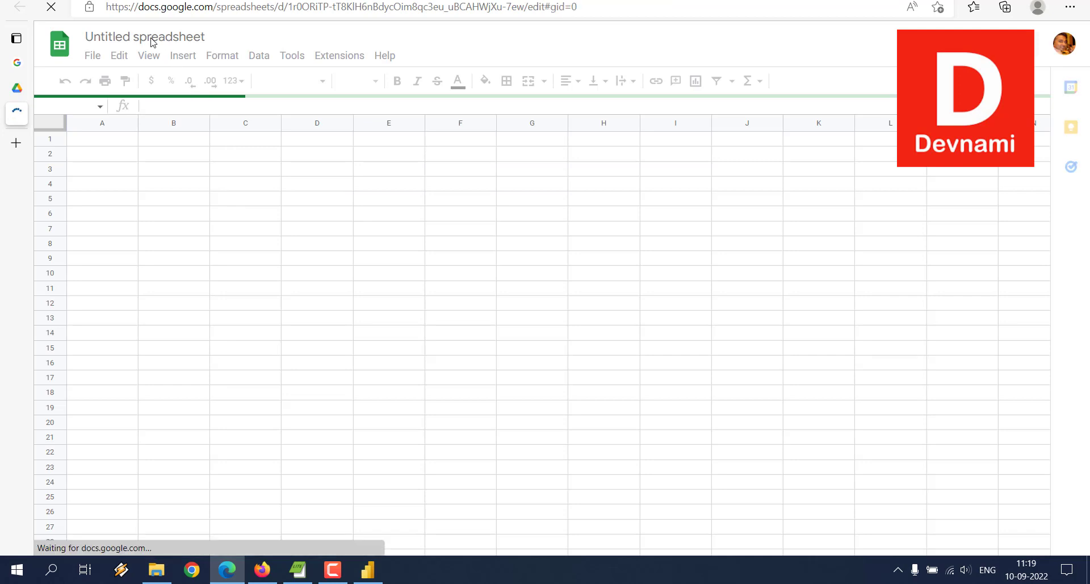
left_click(163, 38)
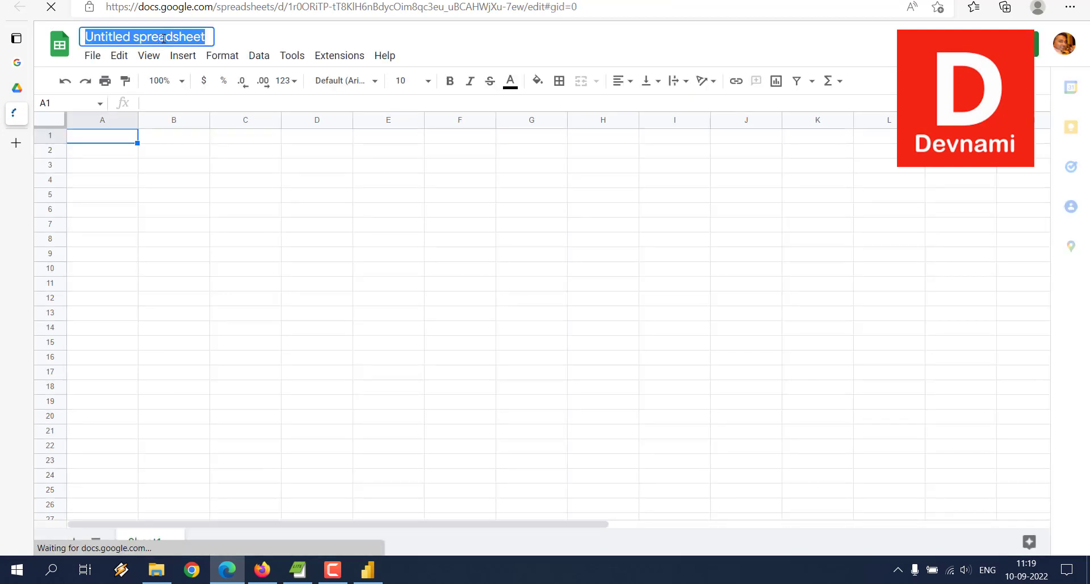
type("Sales")
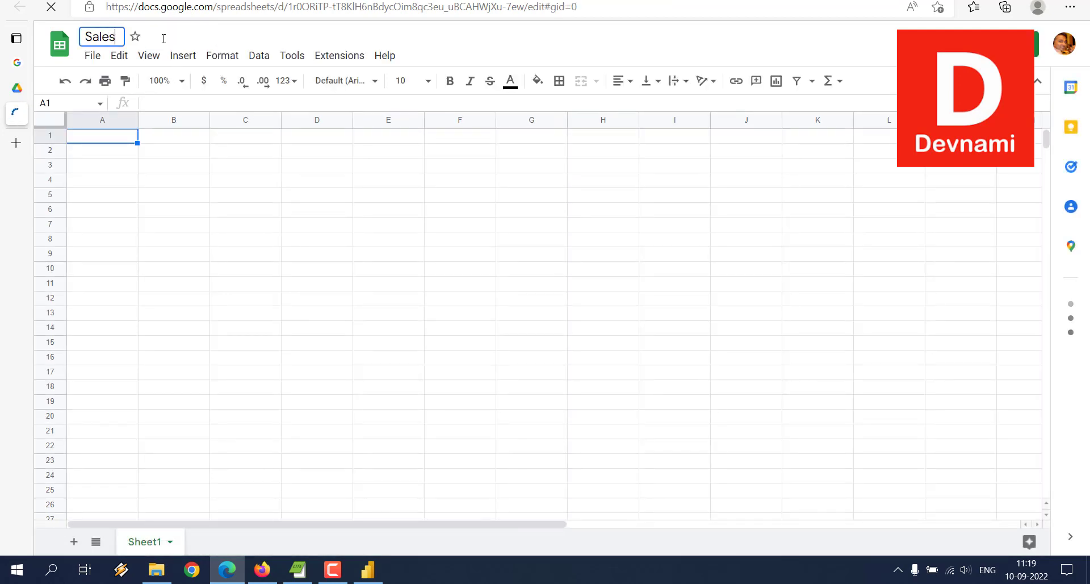
key("Return")
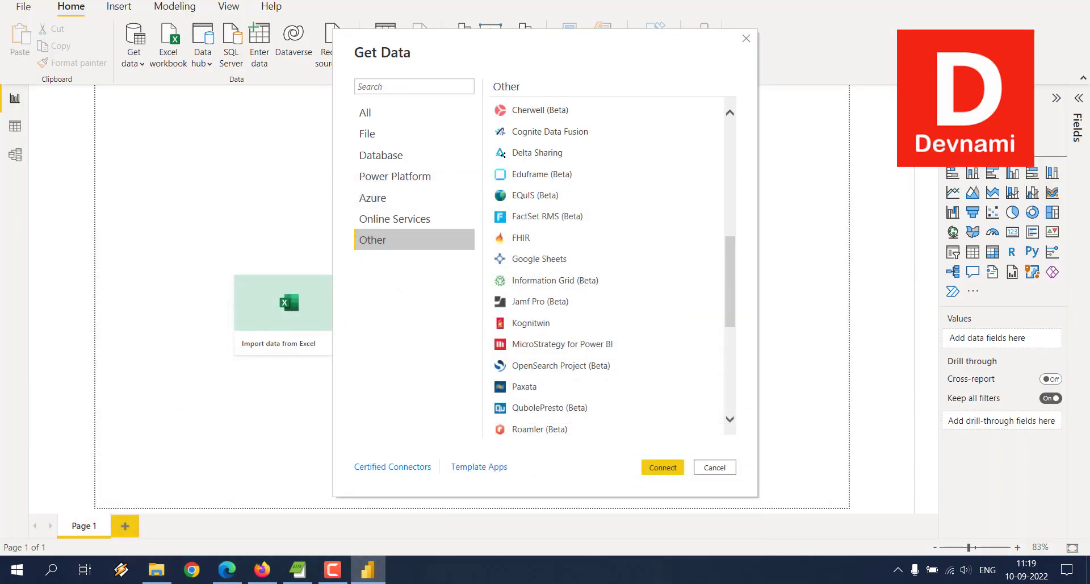
Step: Close the Power BI connector list without connecting and open sales.csv in Excel
left_click(710, 469)
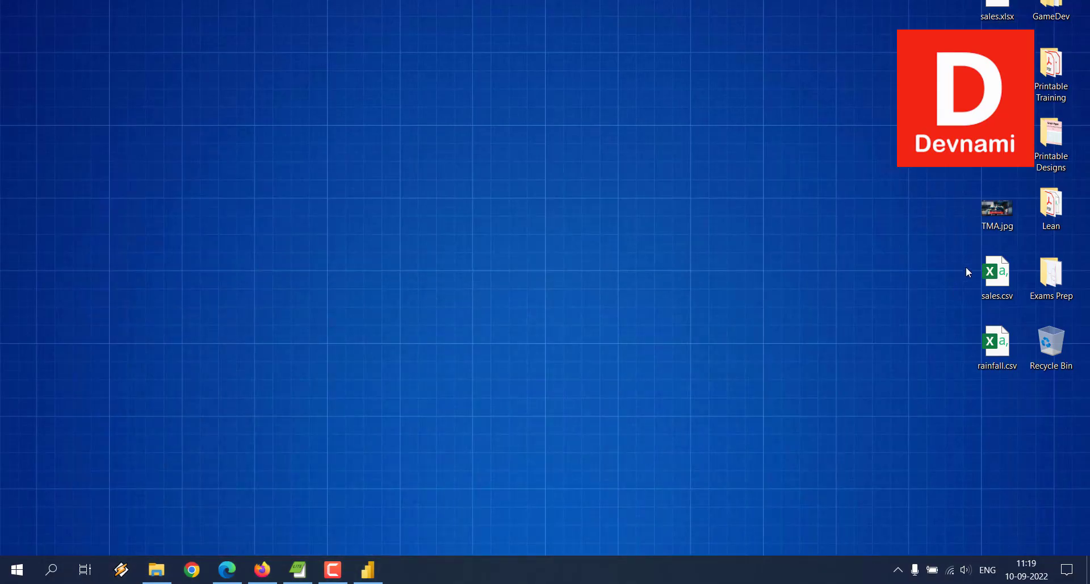
double_click(996, 273)
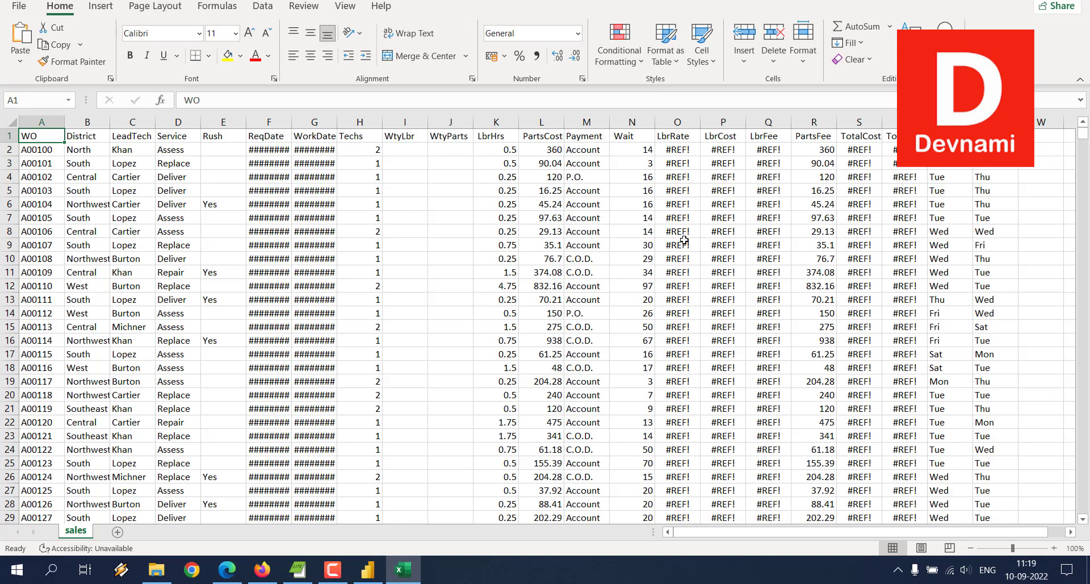
scroll(798, 298, "down", 9)
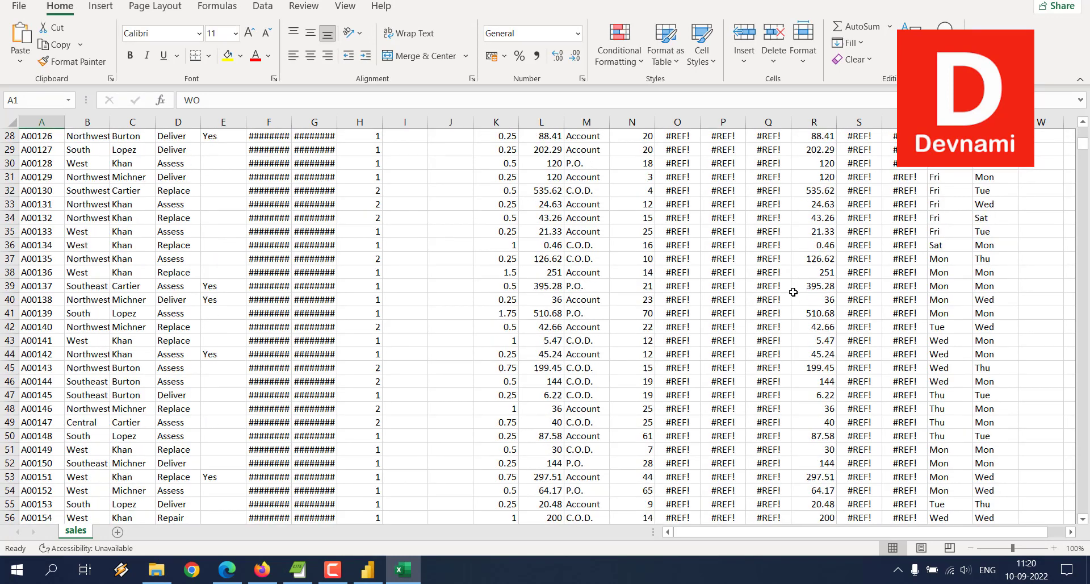
scroll(793, 291, "up", 9)
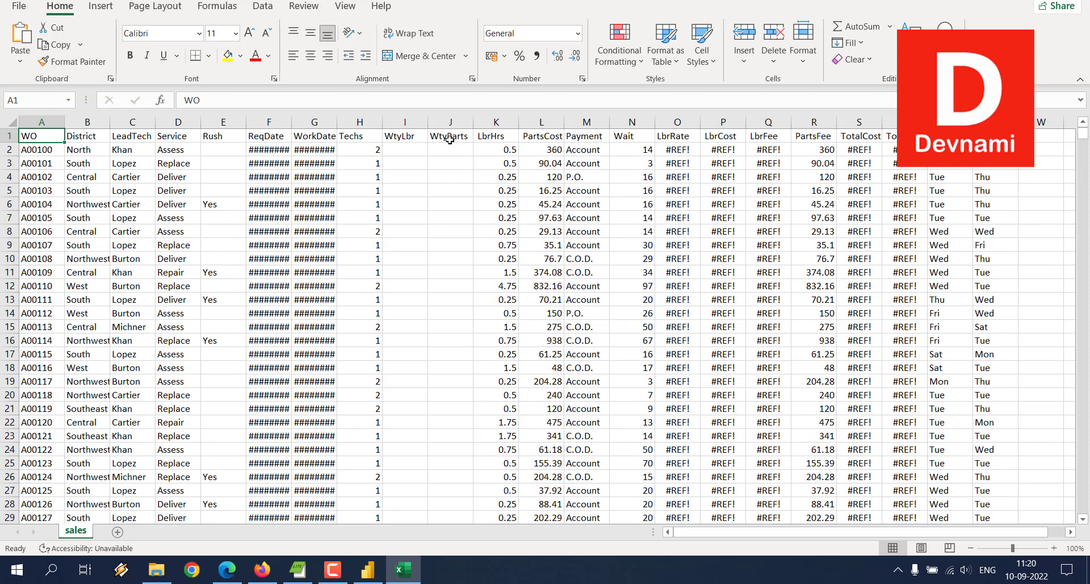
Step: Delete the entire WtyLbr and WtyParts columns
left_click_drag(410, 139, 448, 139)
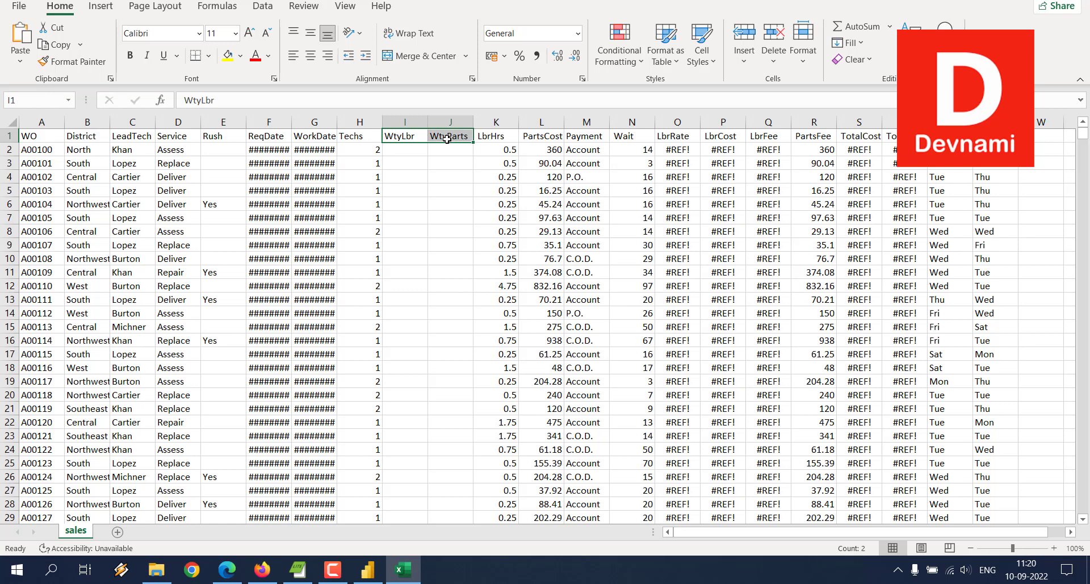
right_click(412, 137)
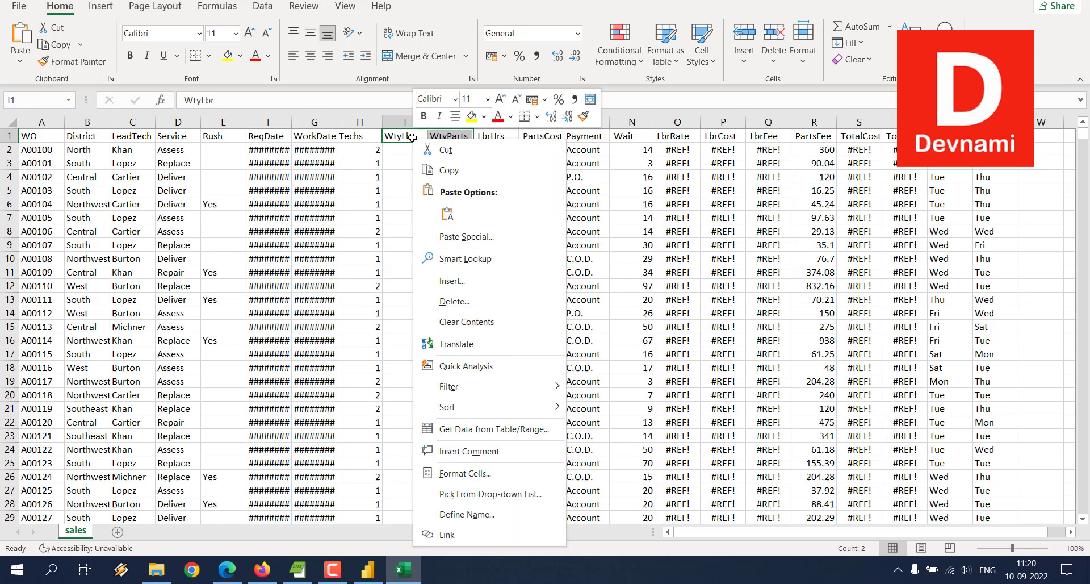
left_click(449, 300)
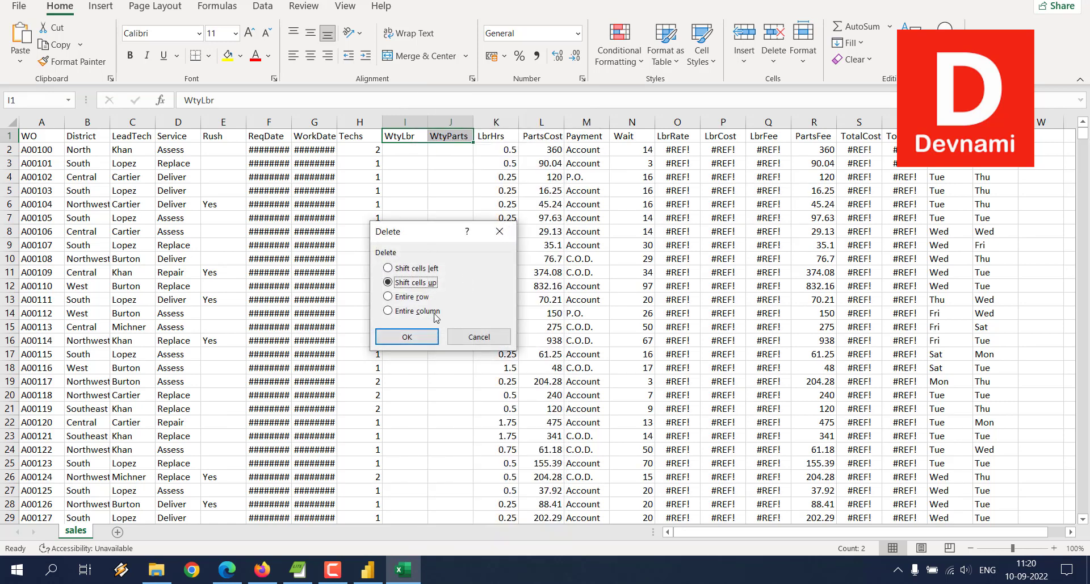
left_click(406, 311)
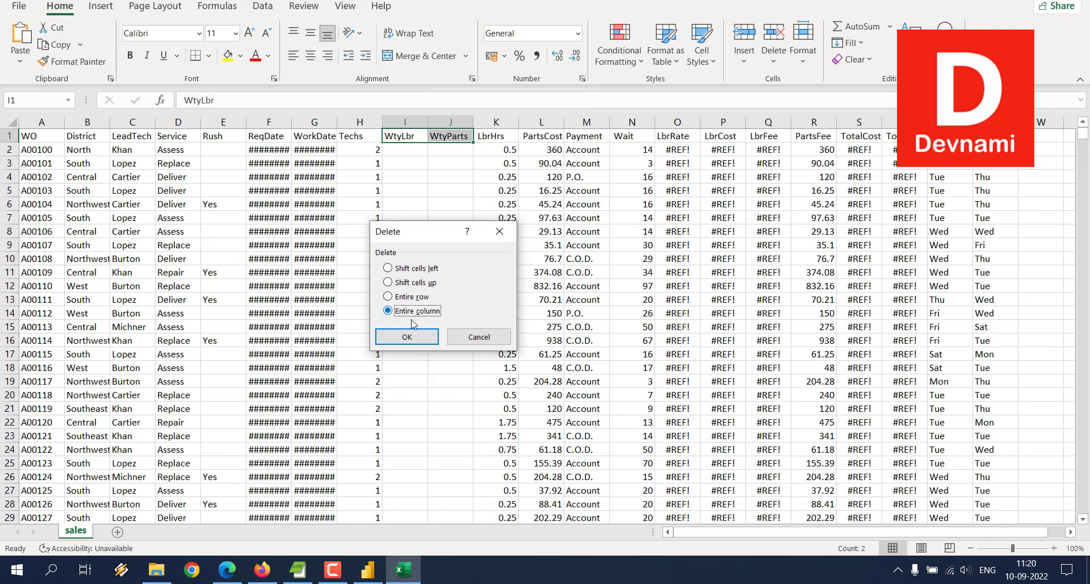
left_click(413, 337)
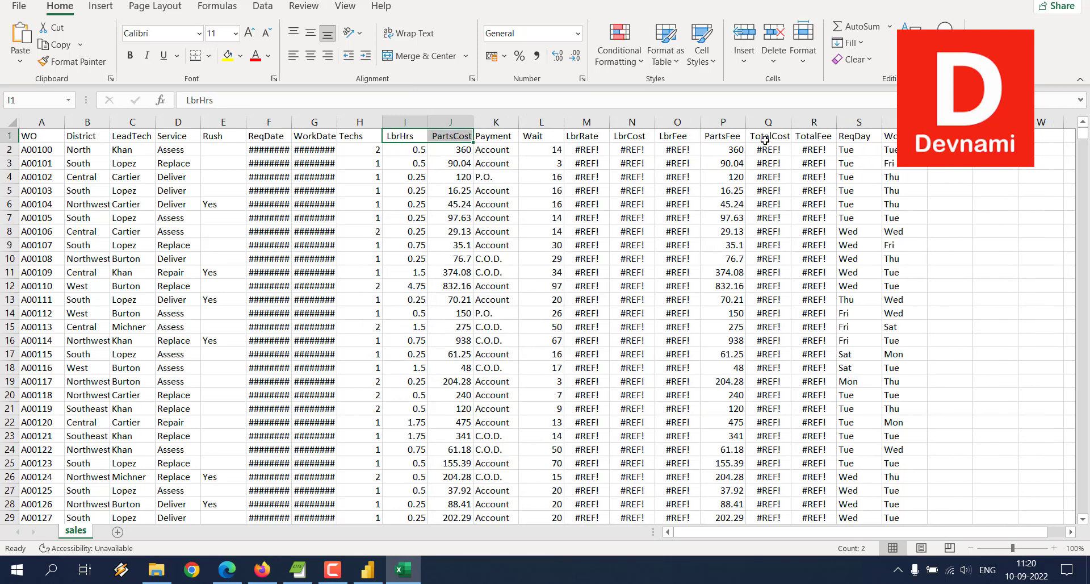
Step: Delete the entire TotalCost and TotalFee columns
scroll(767, 215, "down", 8)
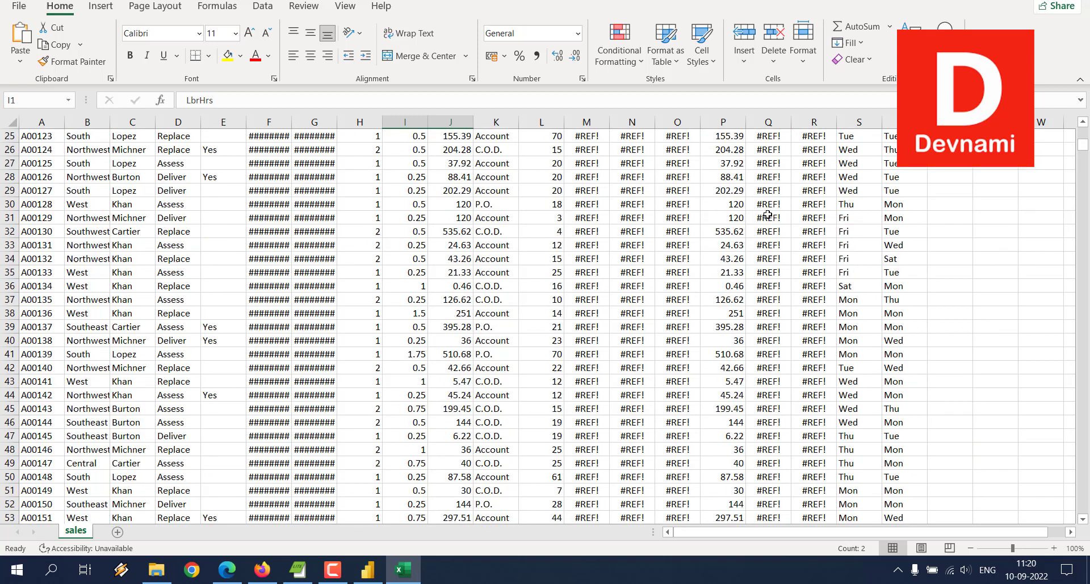
scroll(768, 214, "up", 8)
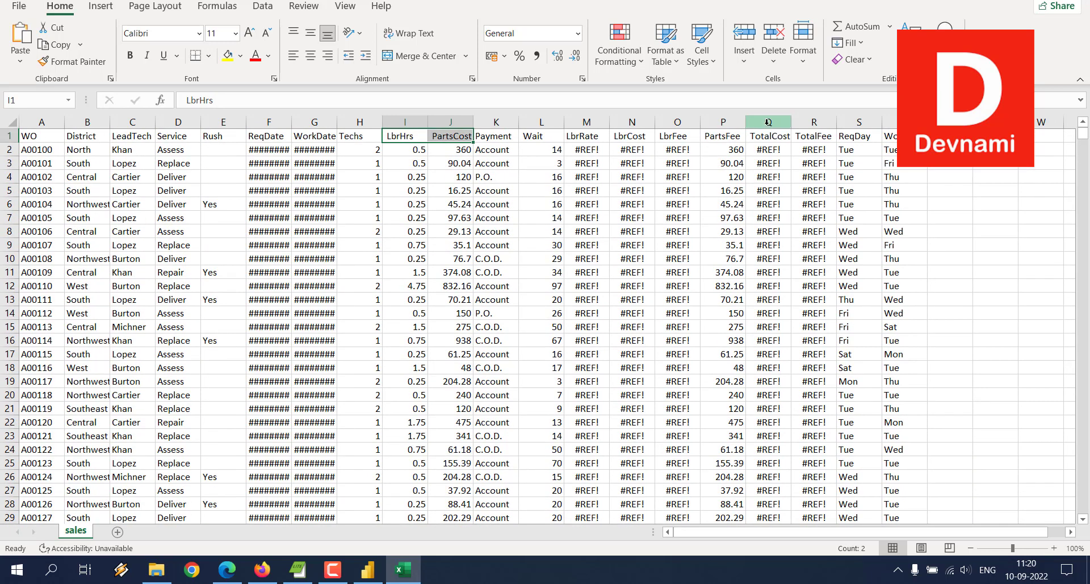
left_click(949, 176)
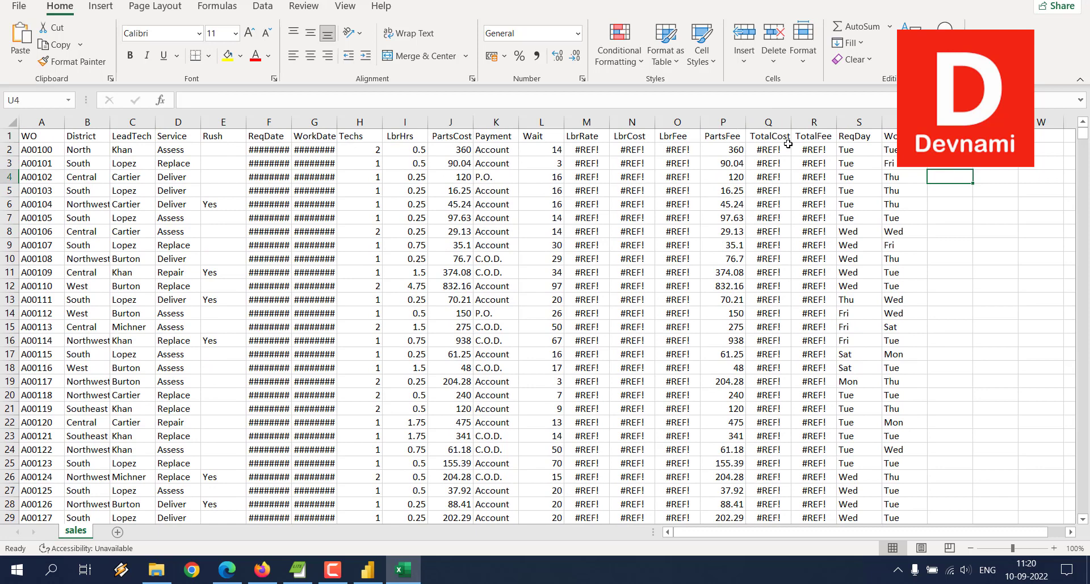
left_click_drag(769, 137, 798, 136)
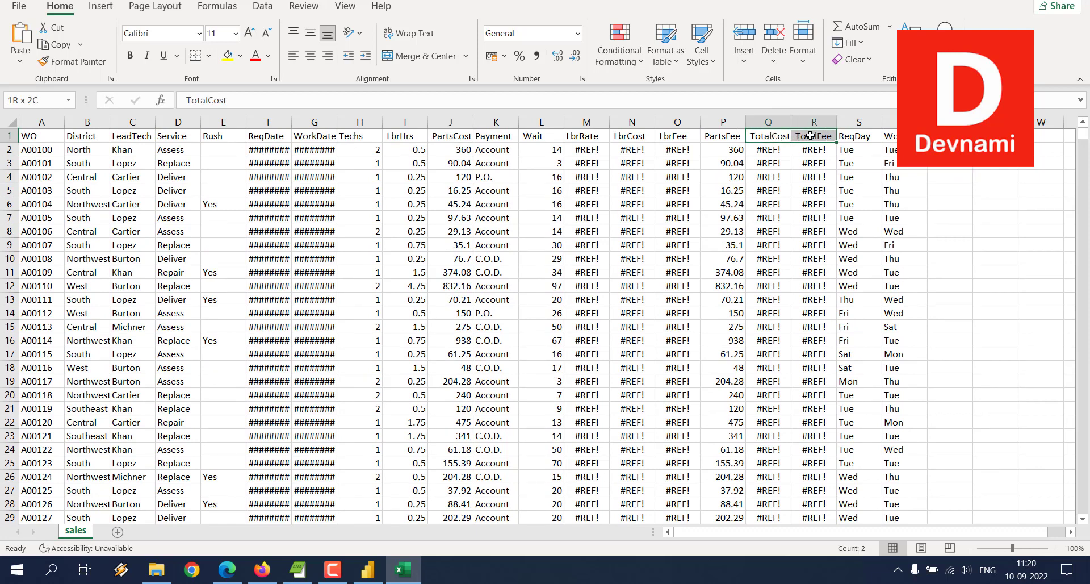
right_click(772, 137)
left_click(806, 300)
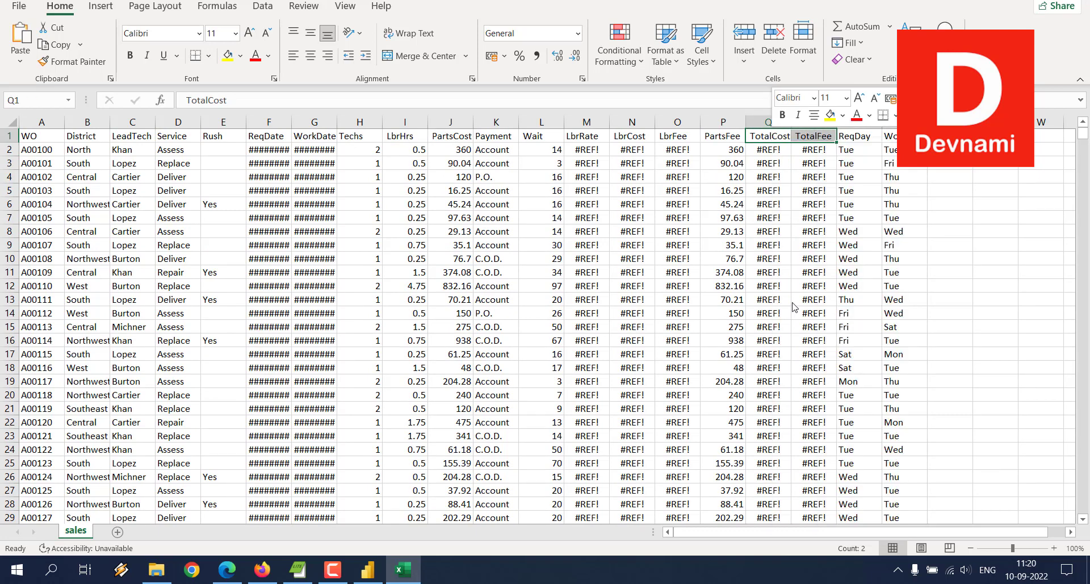
left_click(755, 316)
left_click(756, 343)
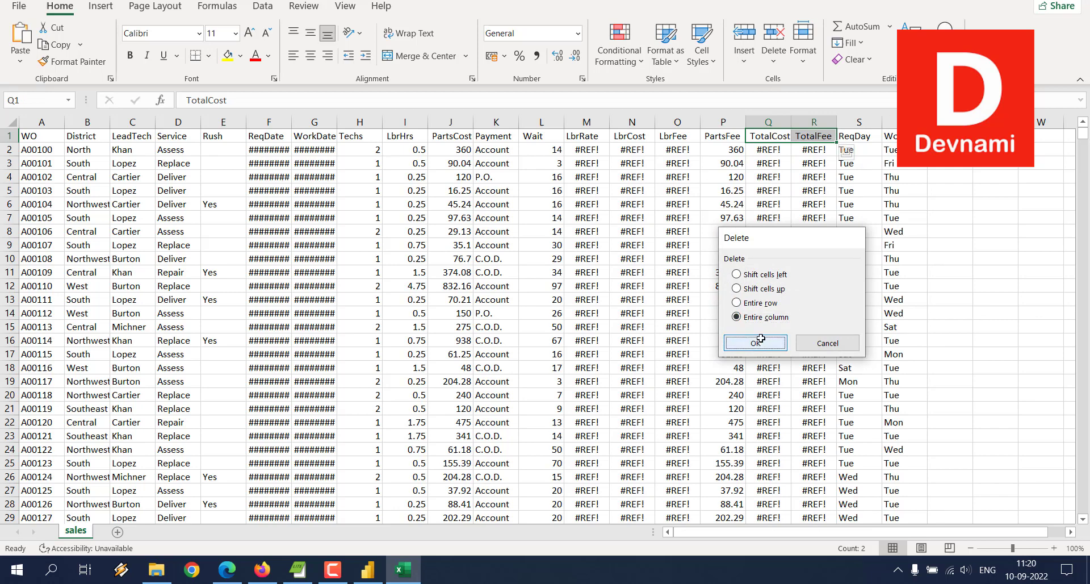
Step: Delete the entire LbrRate, LbrCost and LbrFee columns
left_click(620, 136)
left_click_drag(586, 135, 659, 134)
right_click(592, 135)
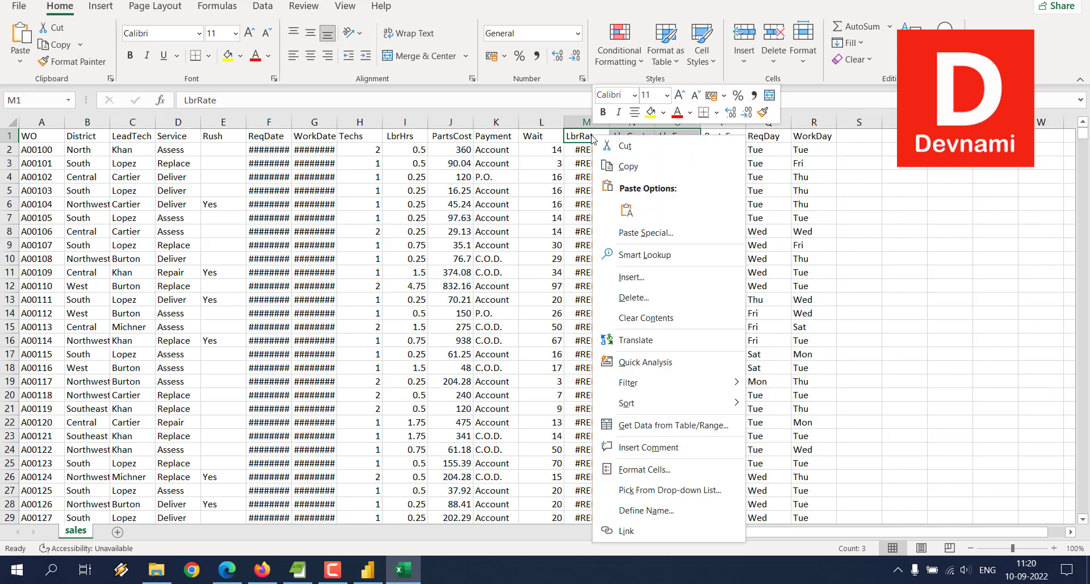
left_click(618, 295)
left_click(585, 312)
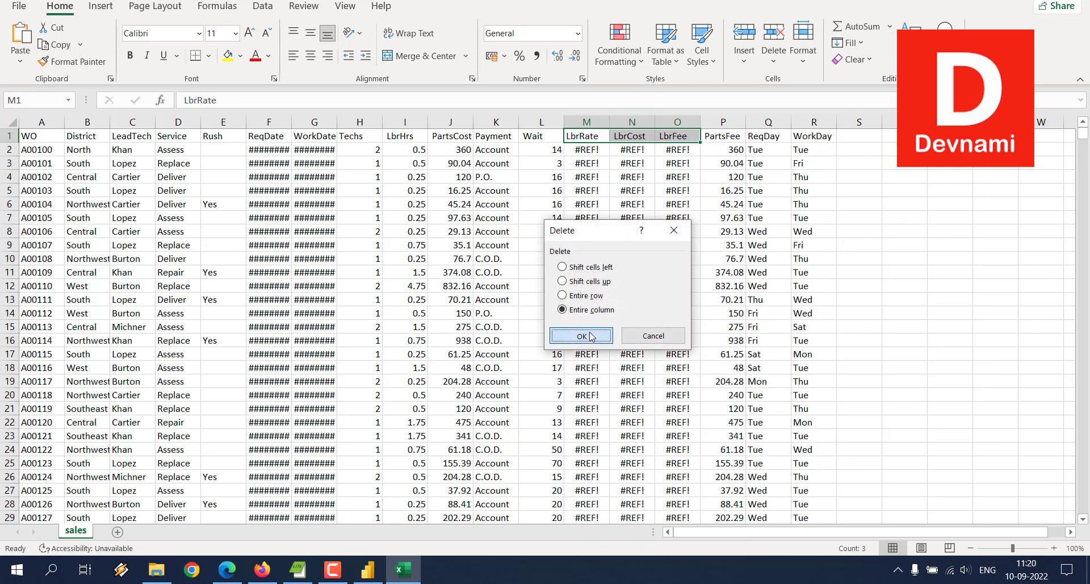
left_click(587, 335)
Step: Delete the entire ReqDate and WorkDate columns and return to cell A1
left_click_drag(258, 138, 304, 138)
right_click(272, 138)
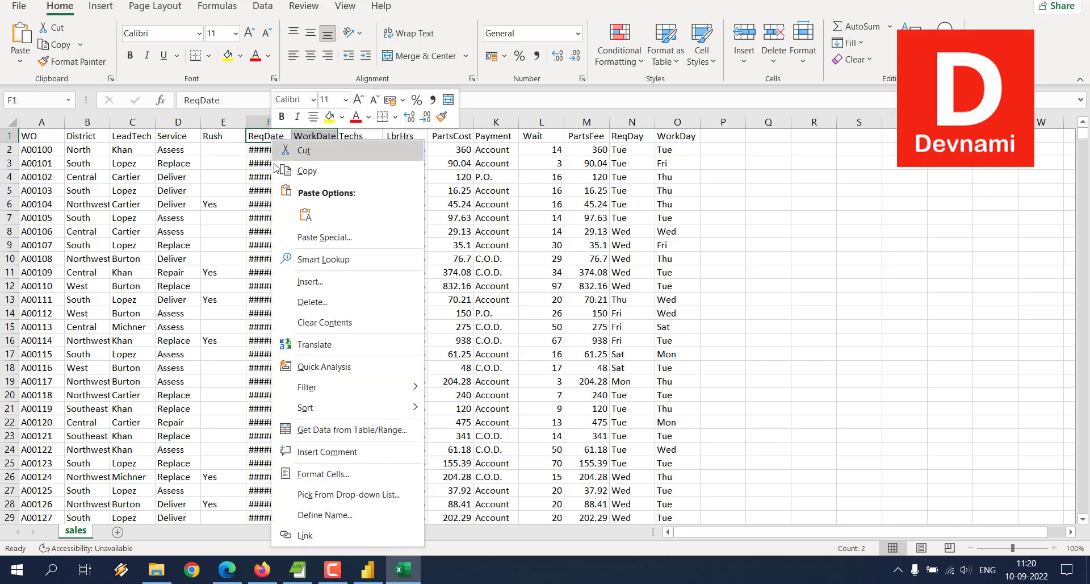
left_click(301, 302)
left_click(271, 314)
left_click(273, 339)
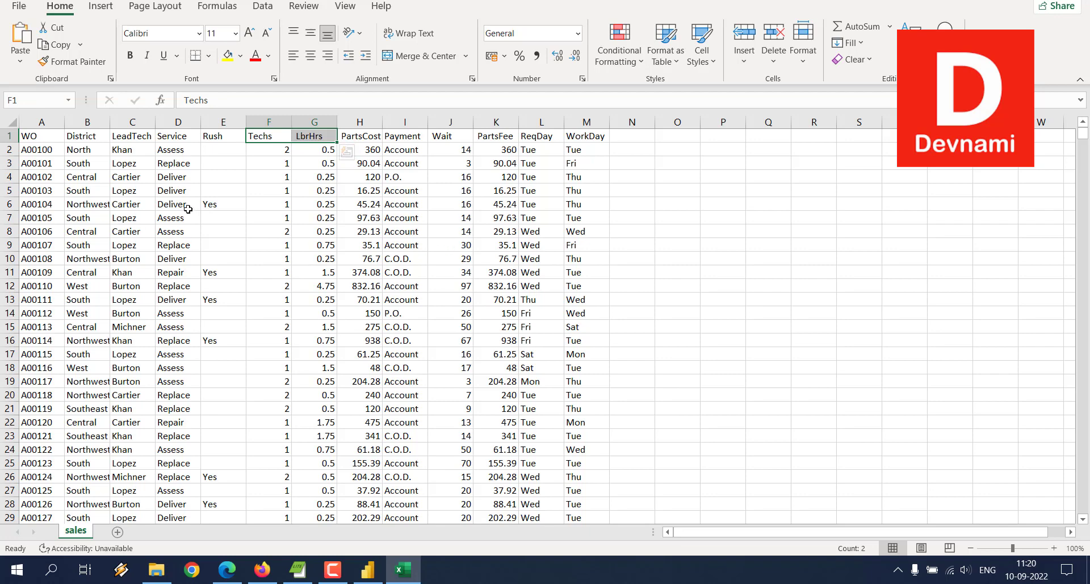
left_click(46, 139)
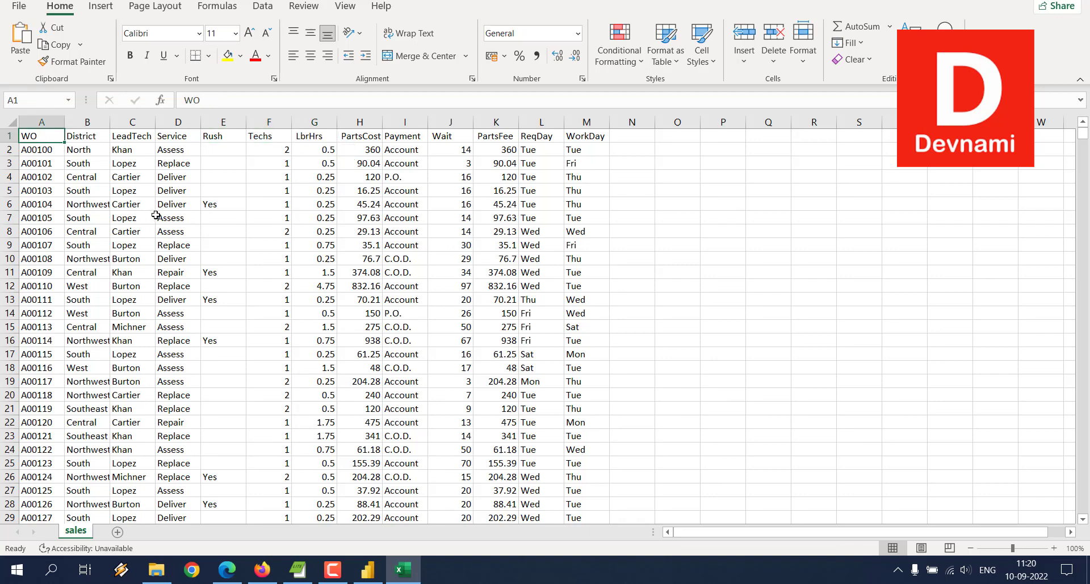
Step: Copy the cleaned Excel sales table and paste it at A1 of the Google 'Sales' sheet
key("ctrl+shift+End")
key("ctrl+c")
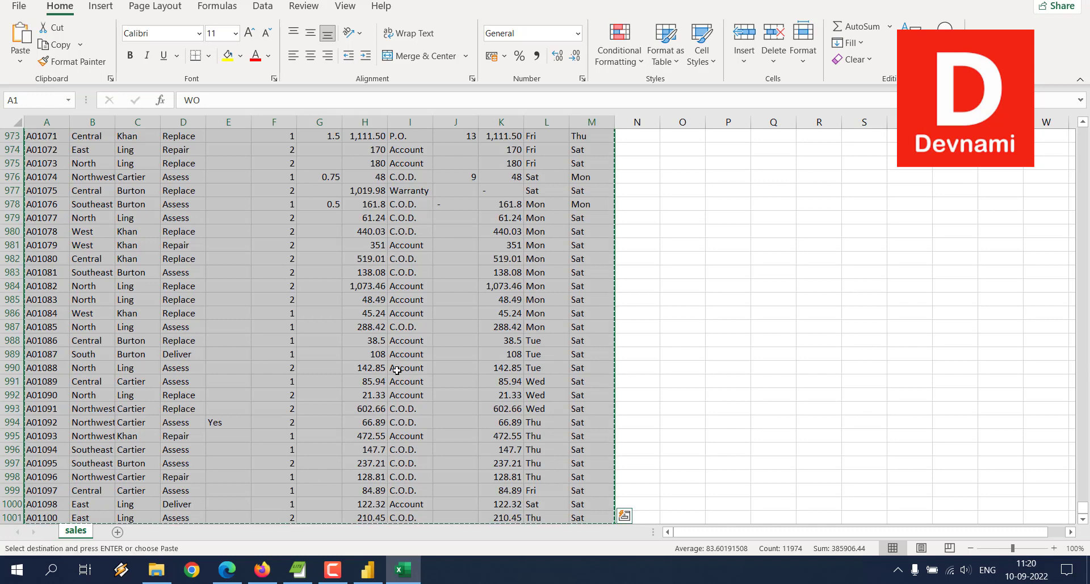
left_click(413, 571)
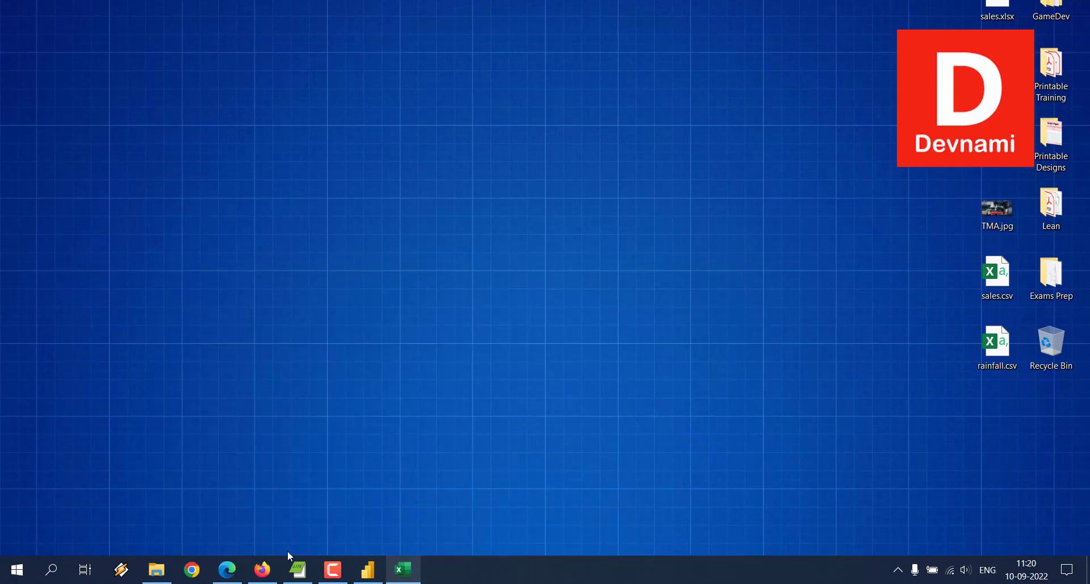
left_click(227, 570)
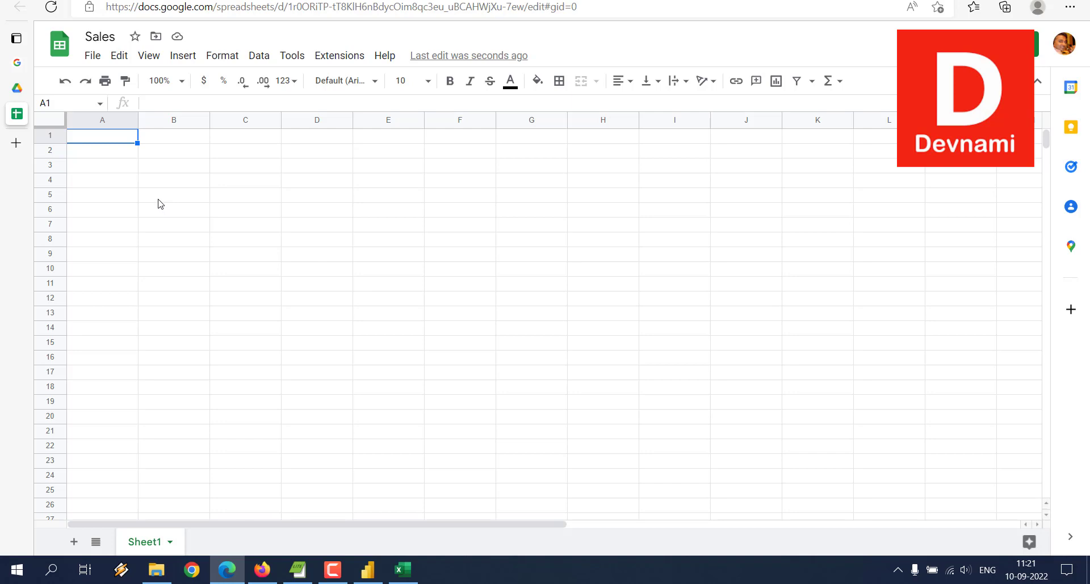
key("ctrl+v")
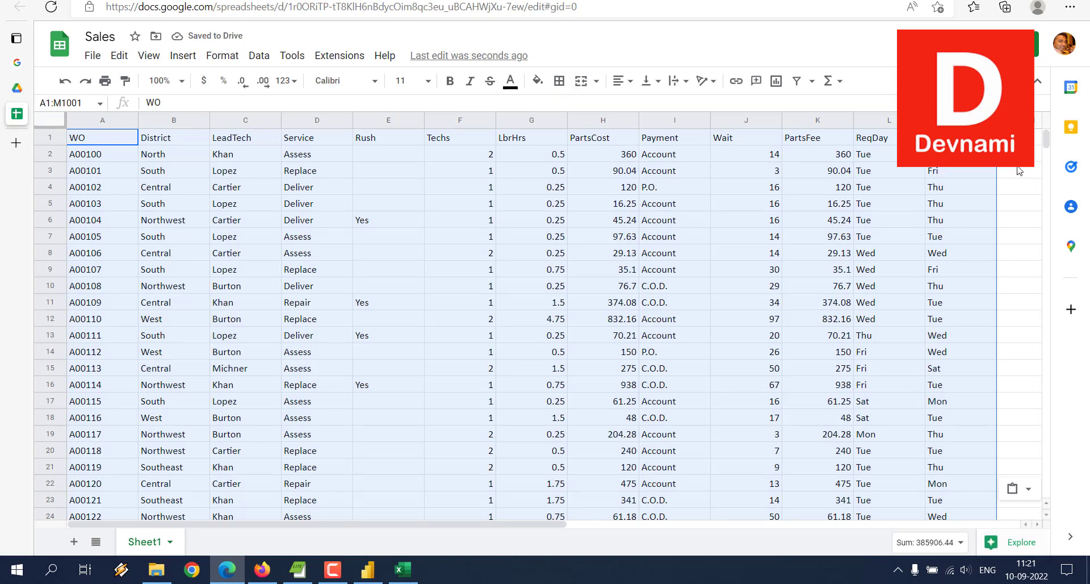
Step: Scroll through the pasted rows and return to the first record in cell A2
left_click(959, 171)
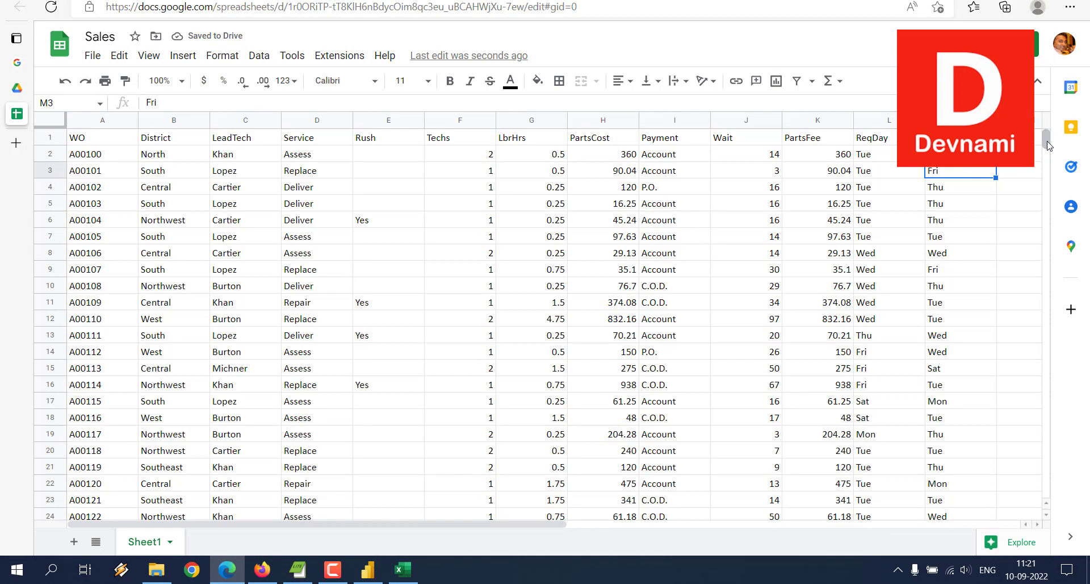
left_click_drag(1046, 139, 1026, 532)
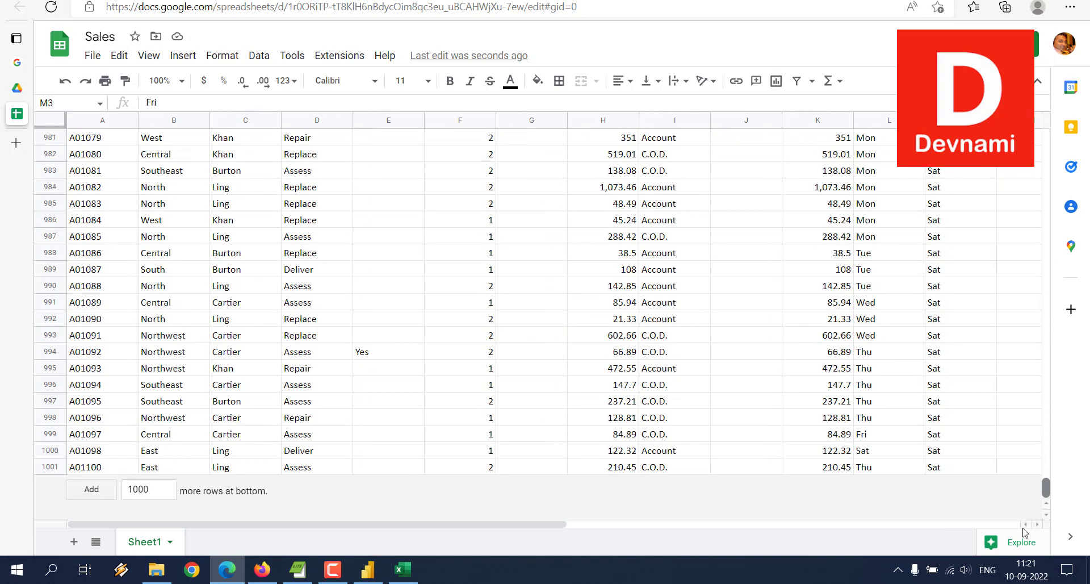
left_click_drag(1046, 486, 1070, 134)
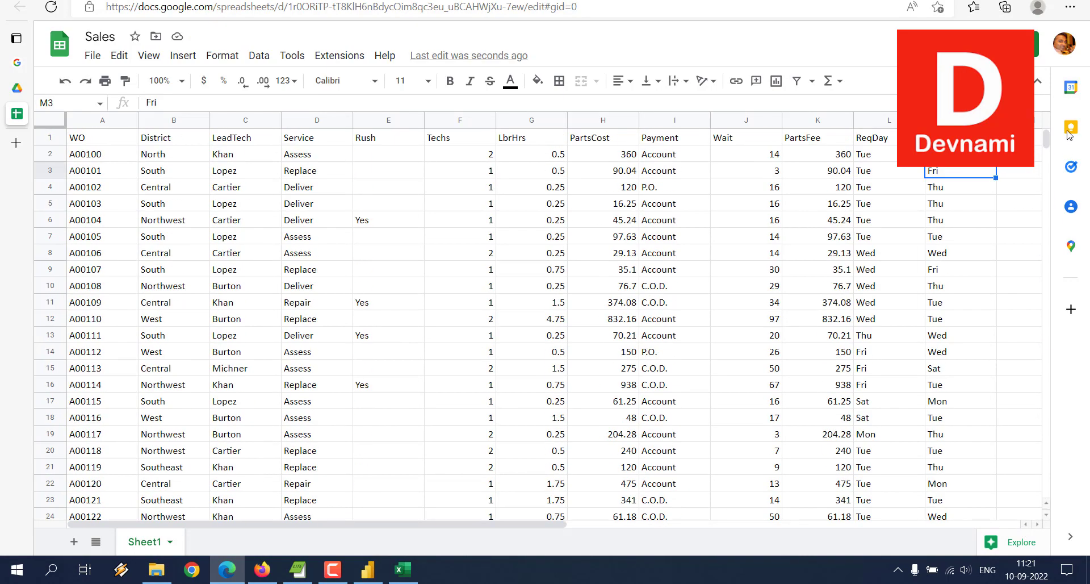
left_click(107, 152)
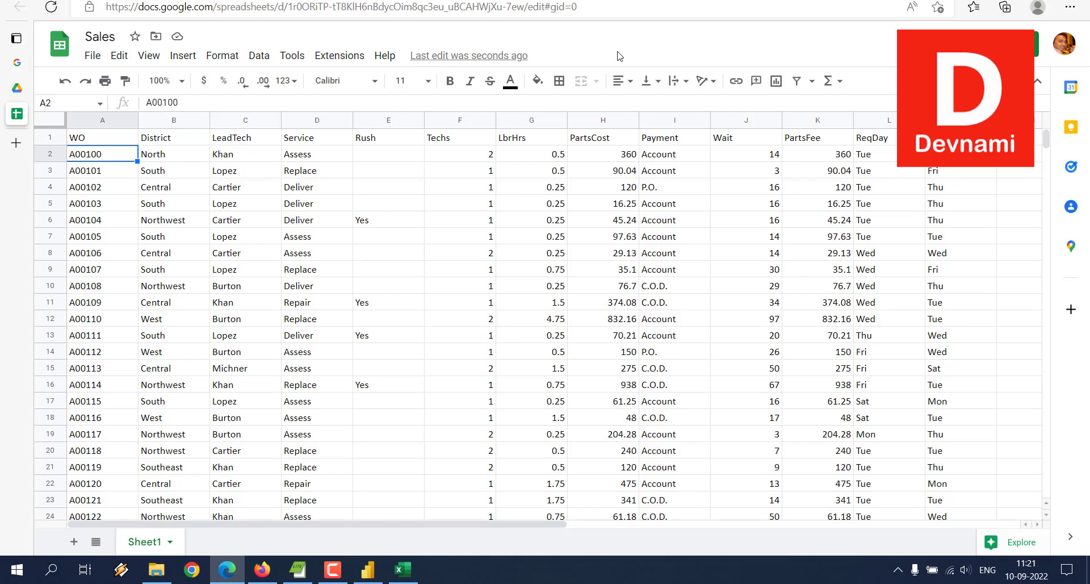
Step: Set Publish to web to publish only Sheet1 as a Web page link
left_click(92, 55)
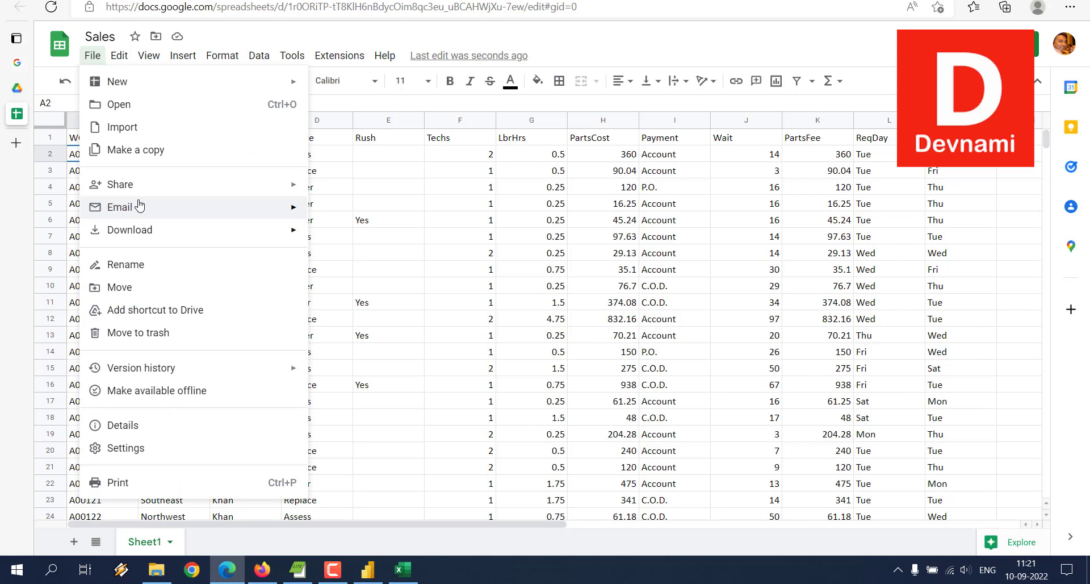
mouse_move(142, 185)
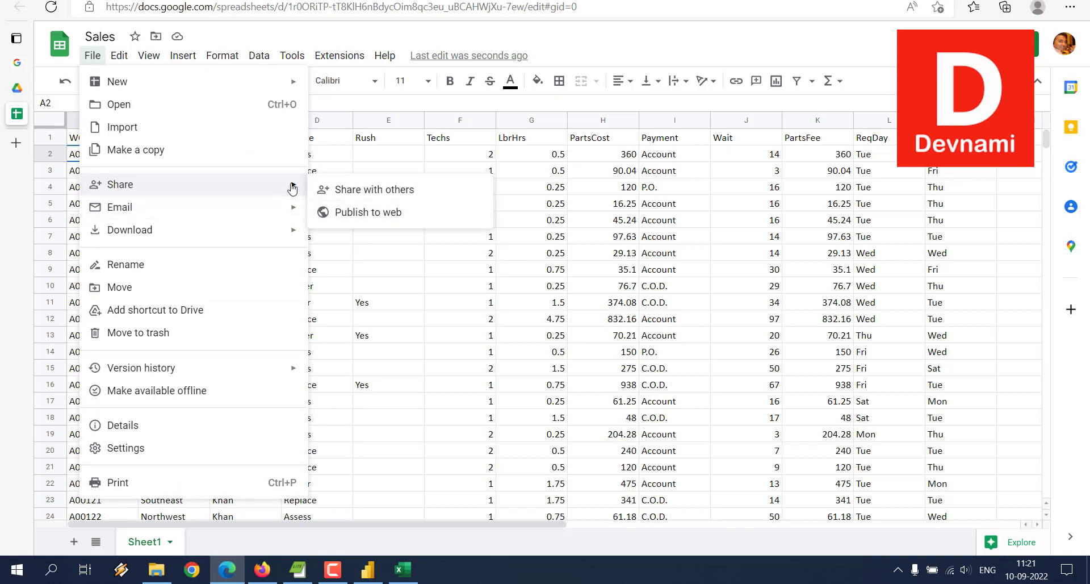
left_click(364, 212)
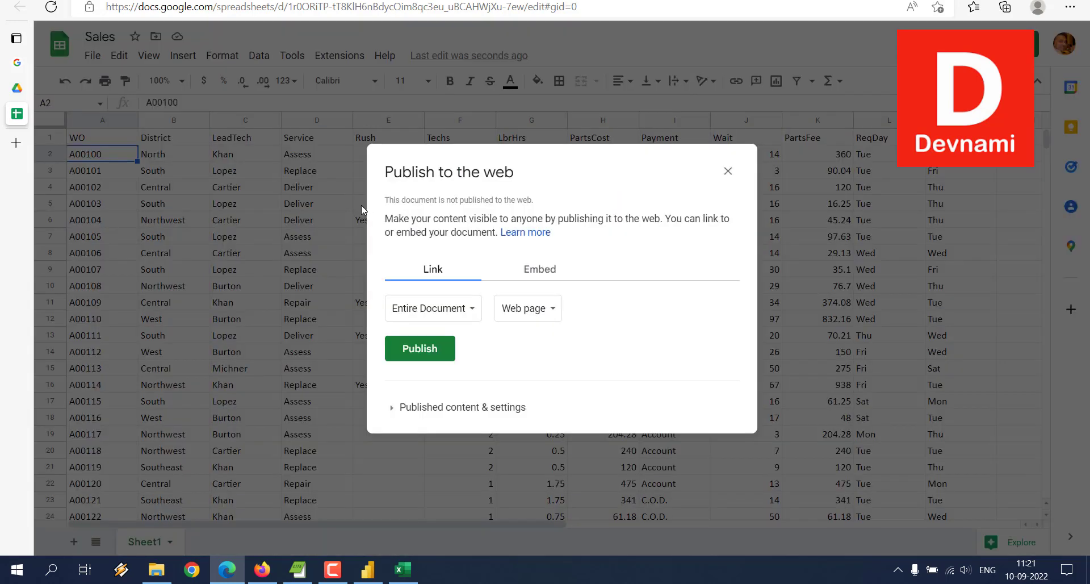
left_click(475, 310)
left_click(436, 343)
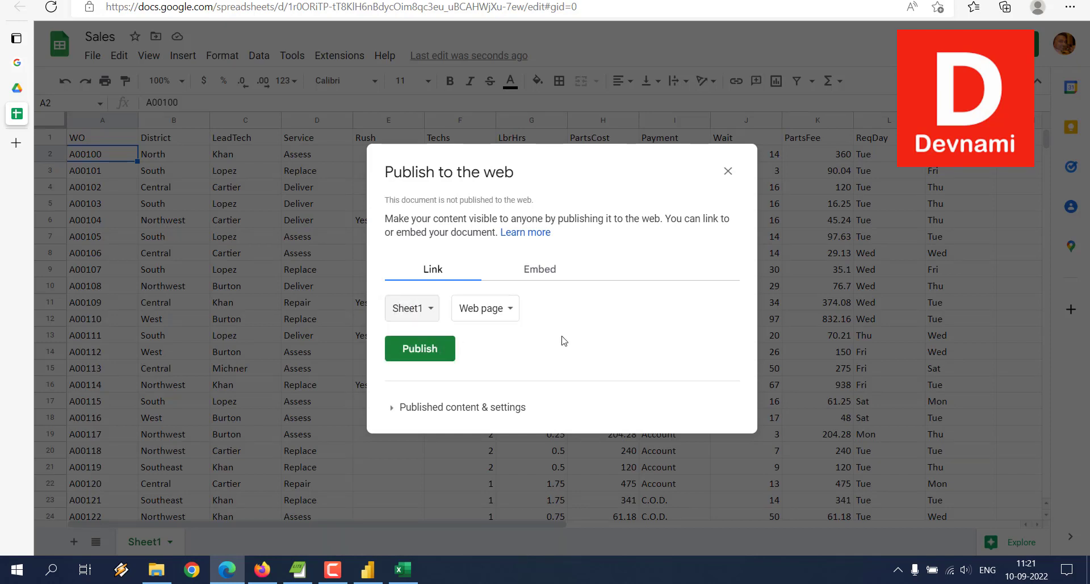
left_click(508, 309)
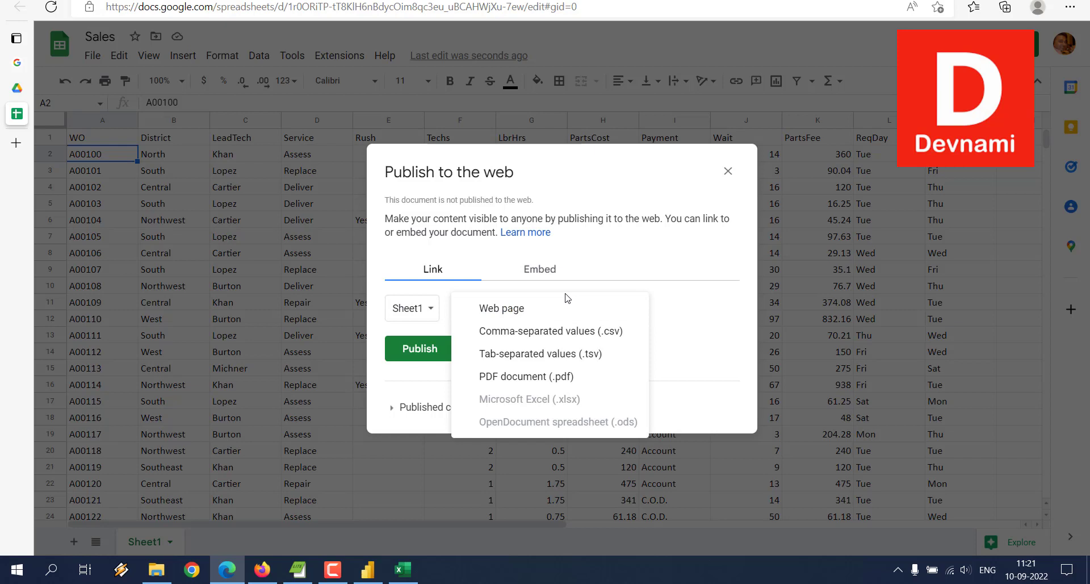
left_click(548, 272)
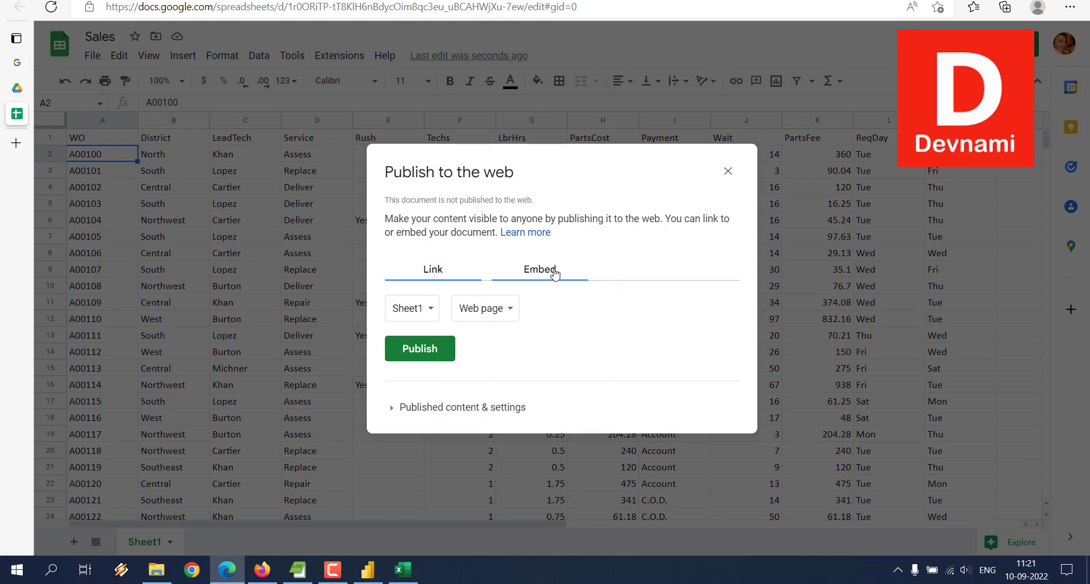
left_click(455, 272)
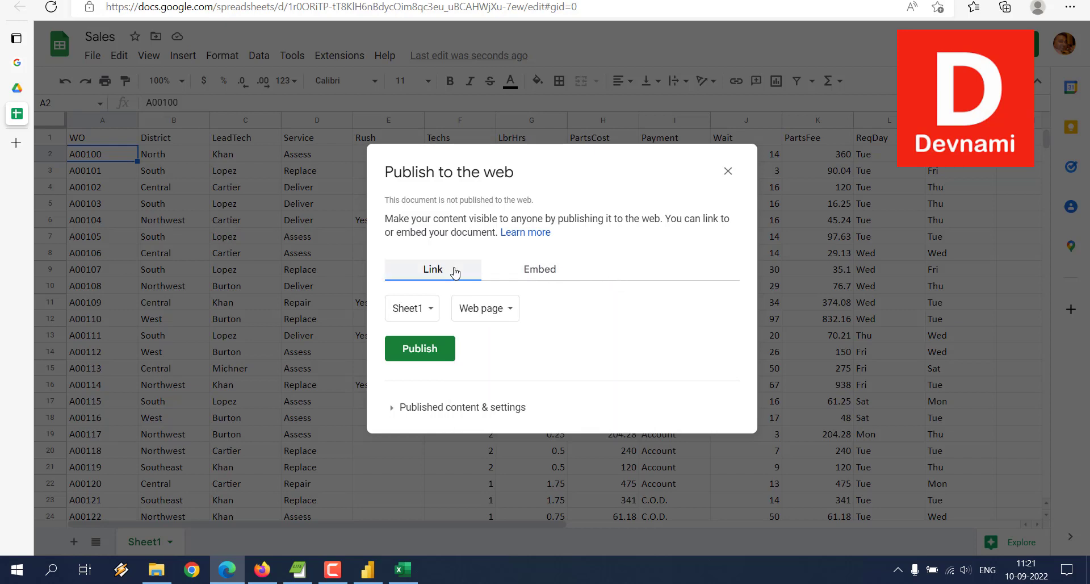
left_click(495, 309)
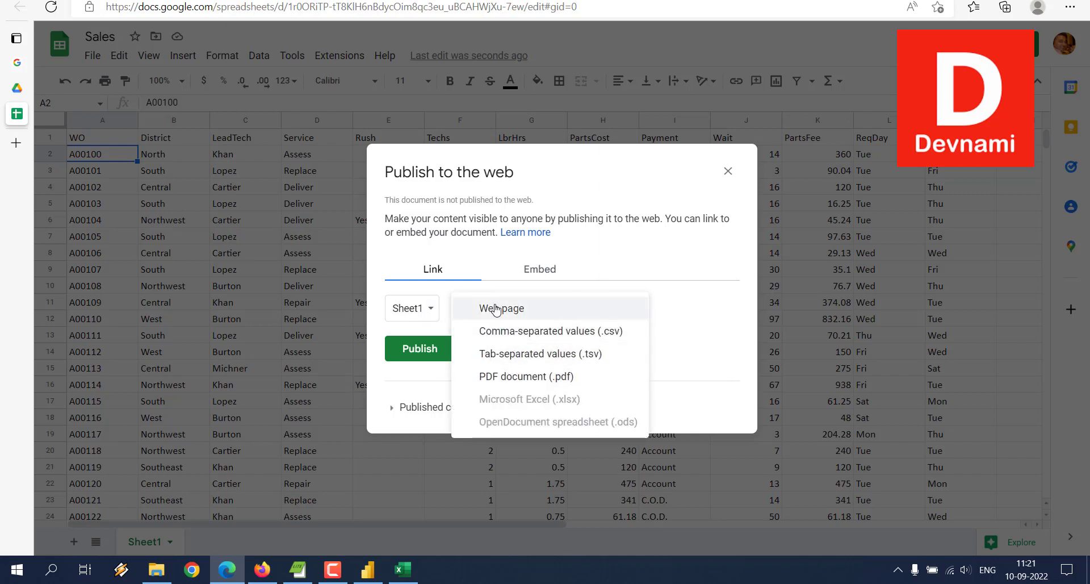
left_click(496, 308)
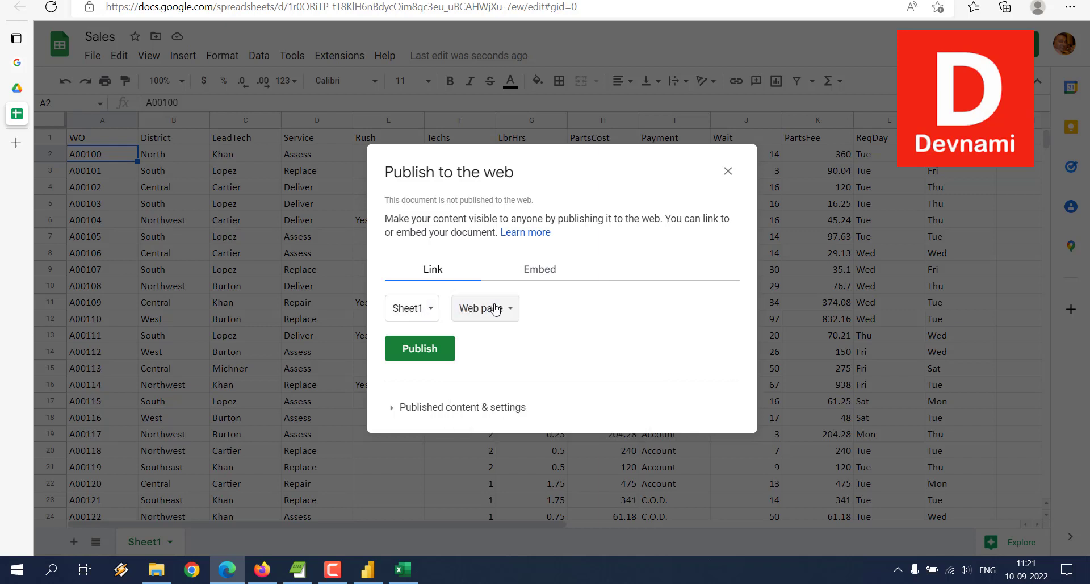
Step: Publish Sheet1, copy its public link, and switch back to Power BI Desktop
left_click(437, 348)
left_click(617, 88)
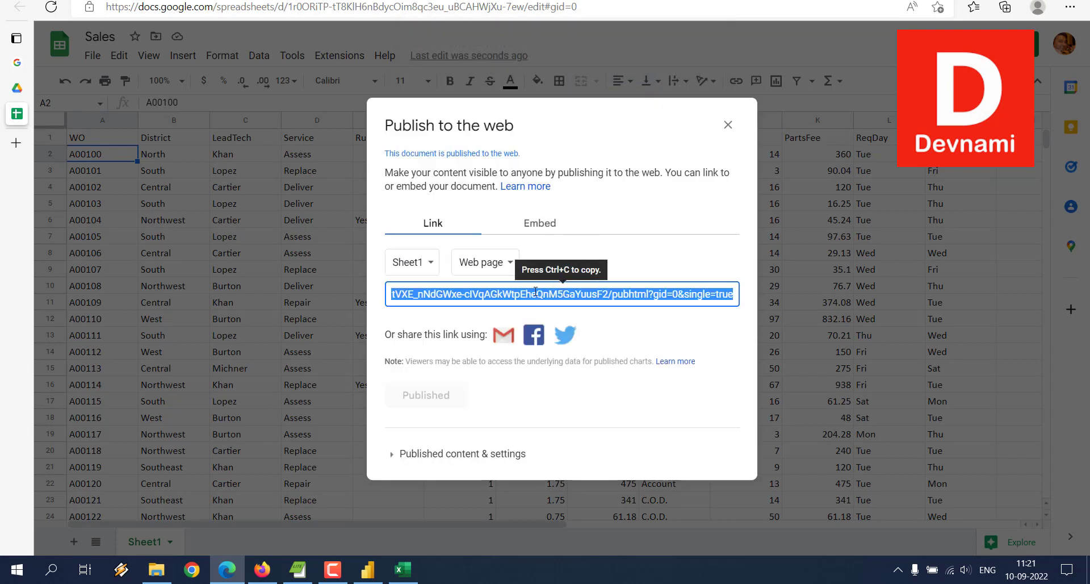
right_click(535, 291)
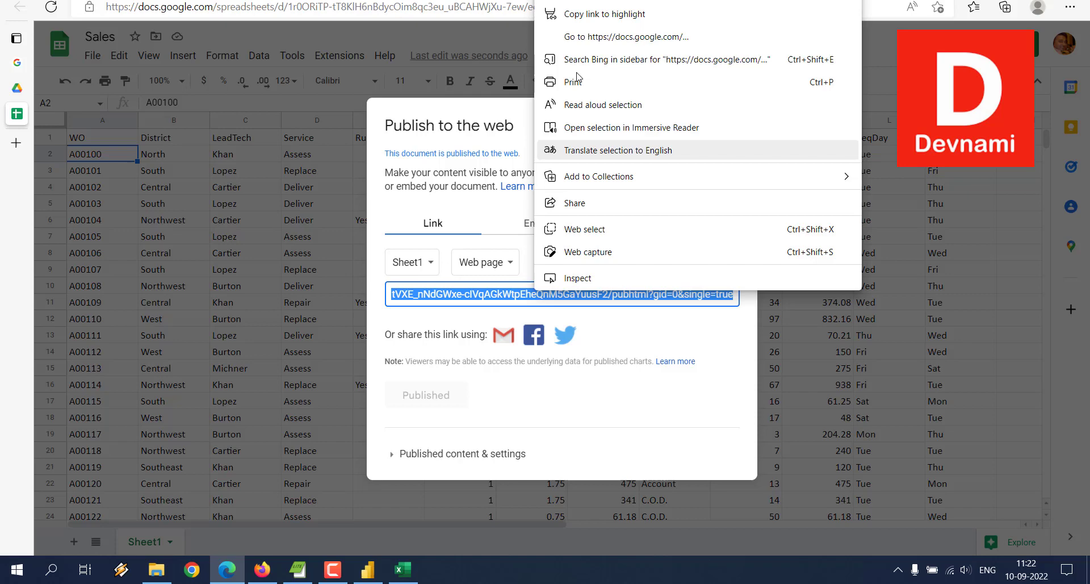
left_click(581, 2)
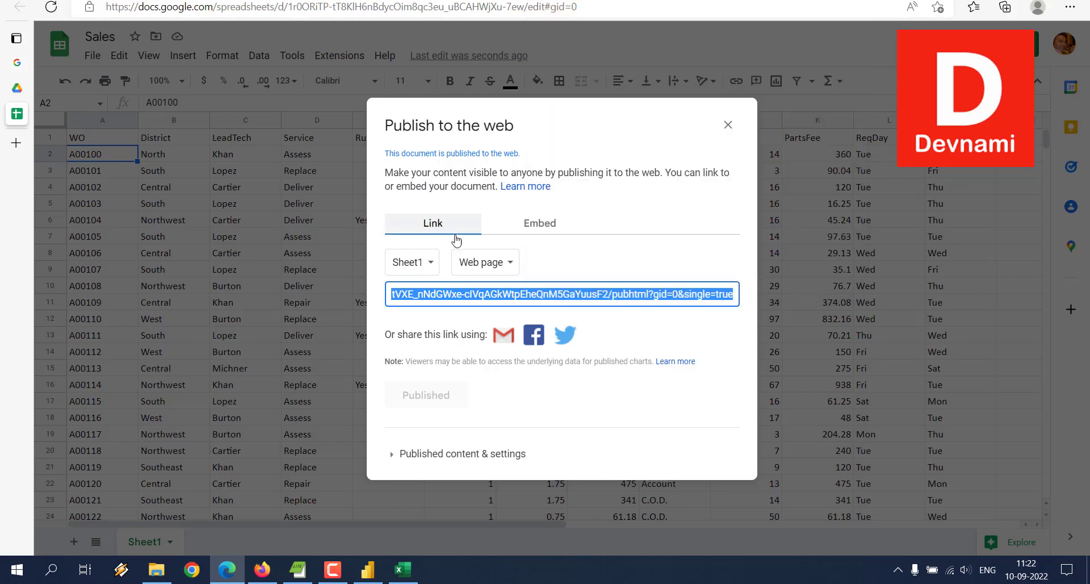
left_click(367, 569)
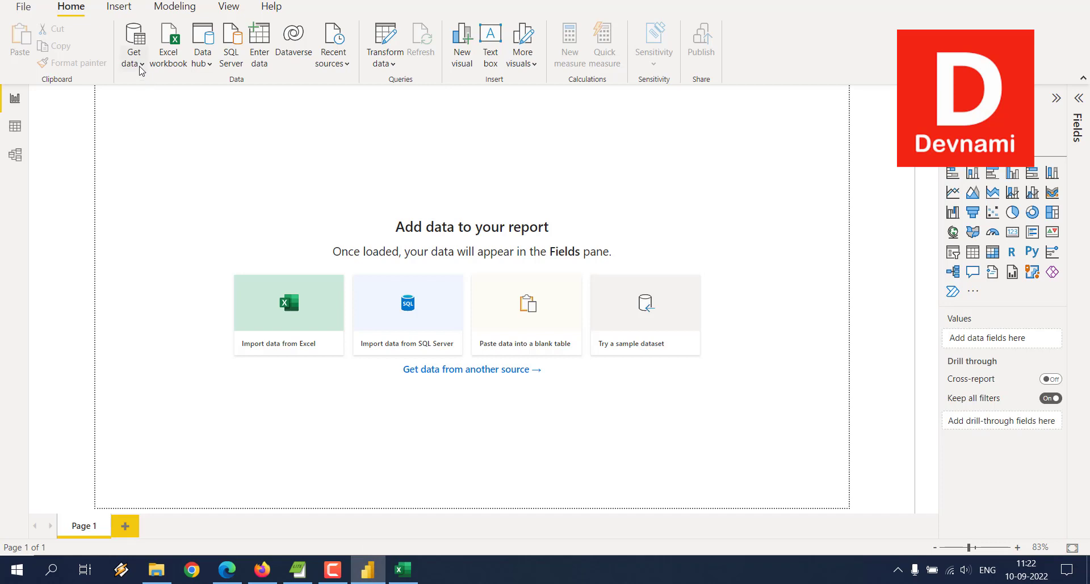
Step: Pick the Google Sheets connector from Get data's Other category and connect
left_click(141, 70)
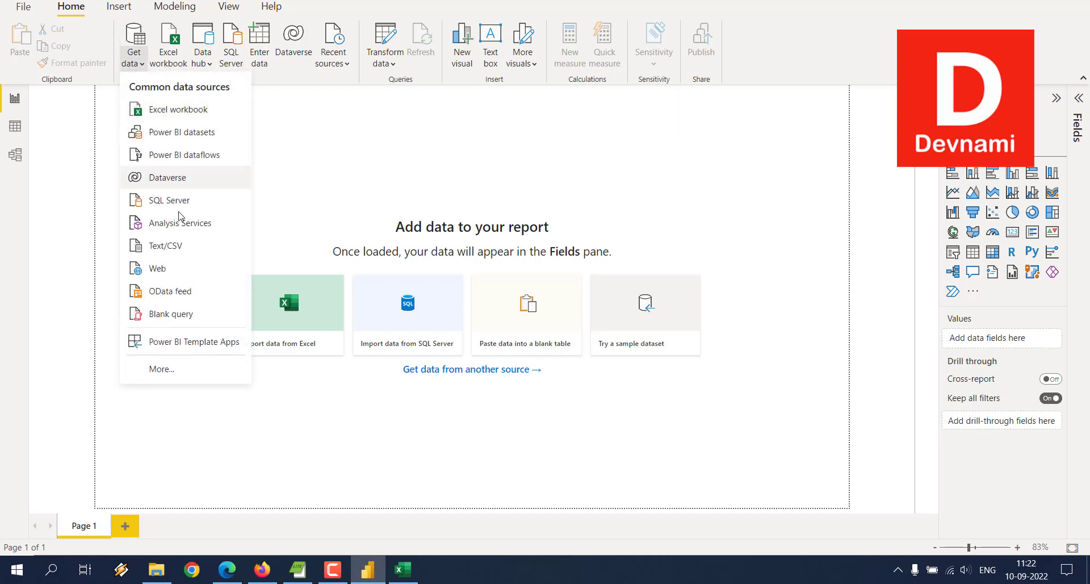
left_click(171, 369)
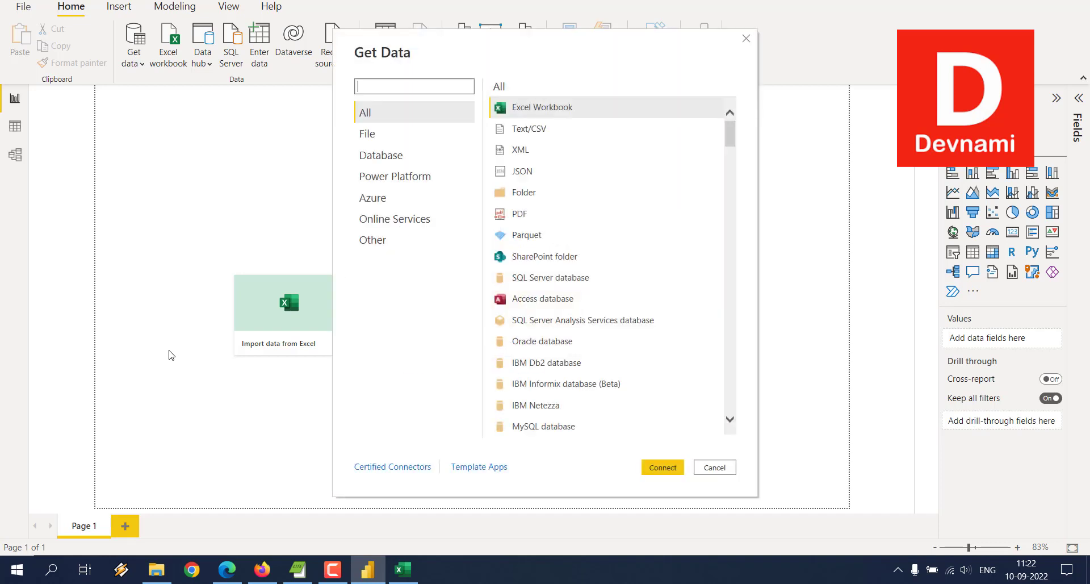
left_click(379, 241)
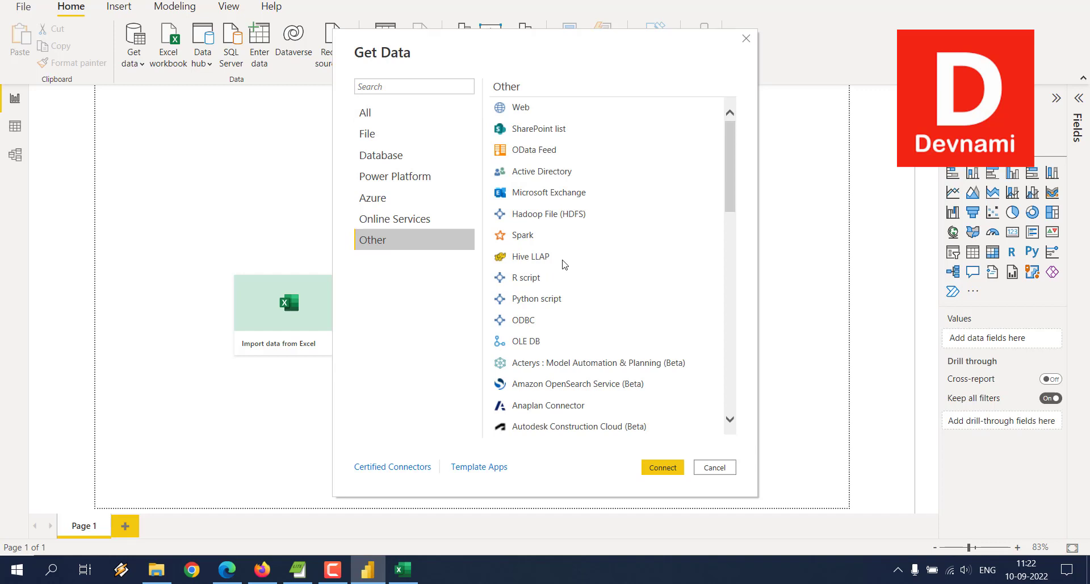
scroll(532, 233, "down", 4)
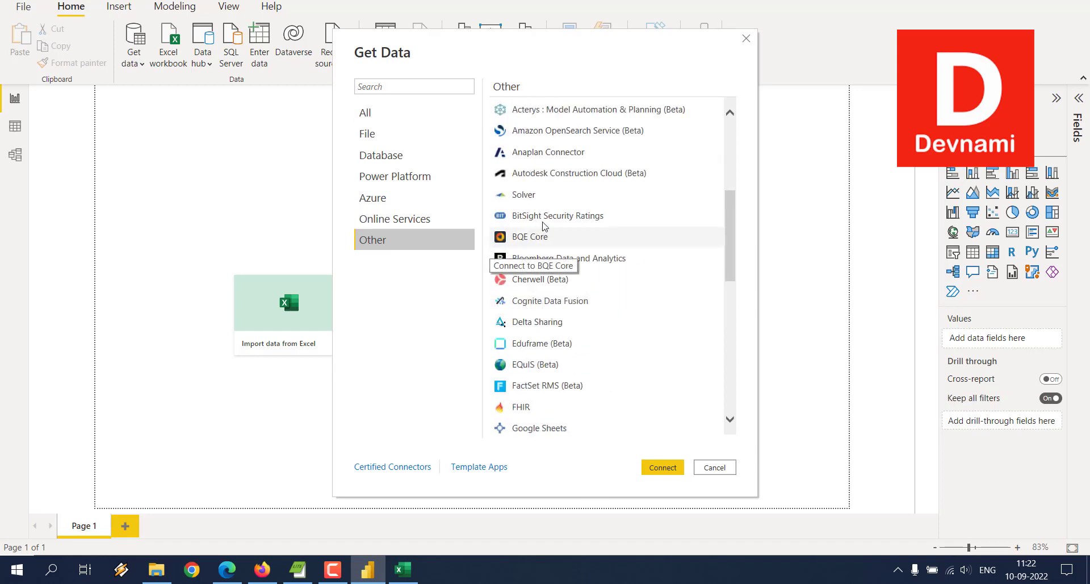
left_click(553, 436)
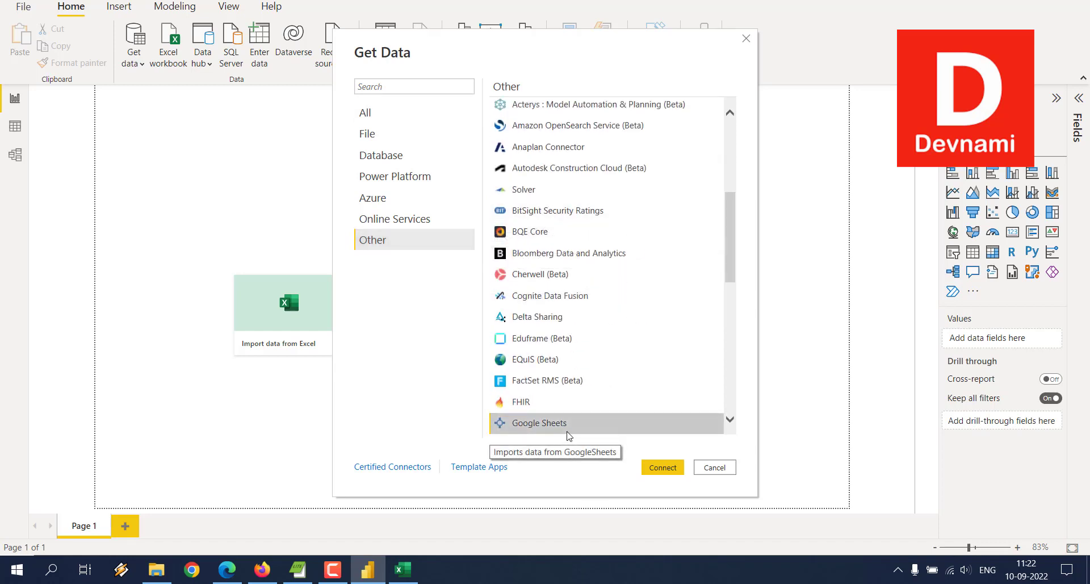
left_click(665, 467)
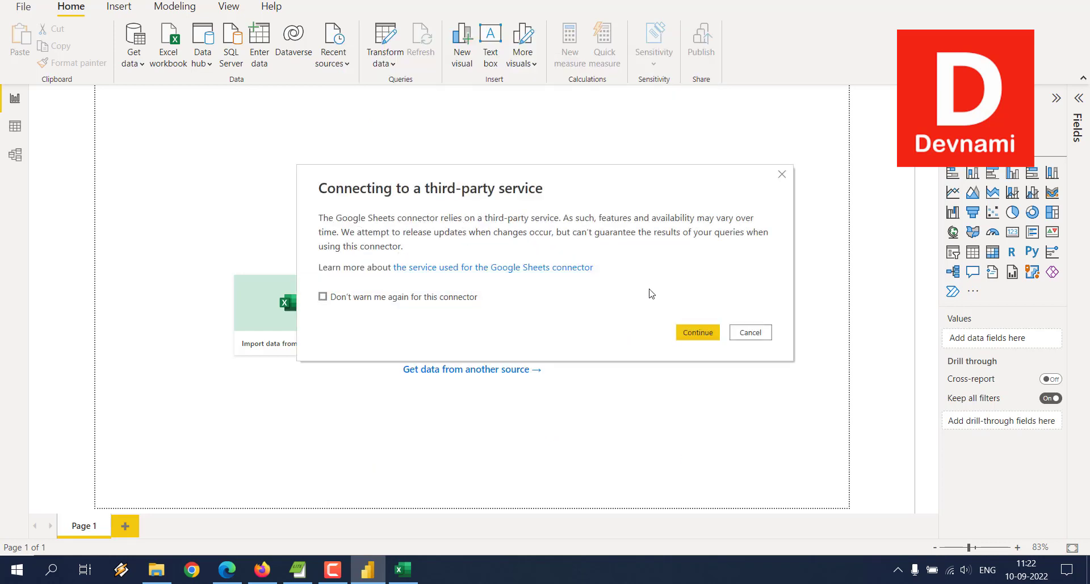
Step: Accept the third-party warning and connect to the pasted published Google Sheet URL
left_click(688, 328)
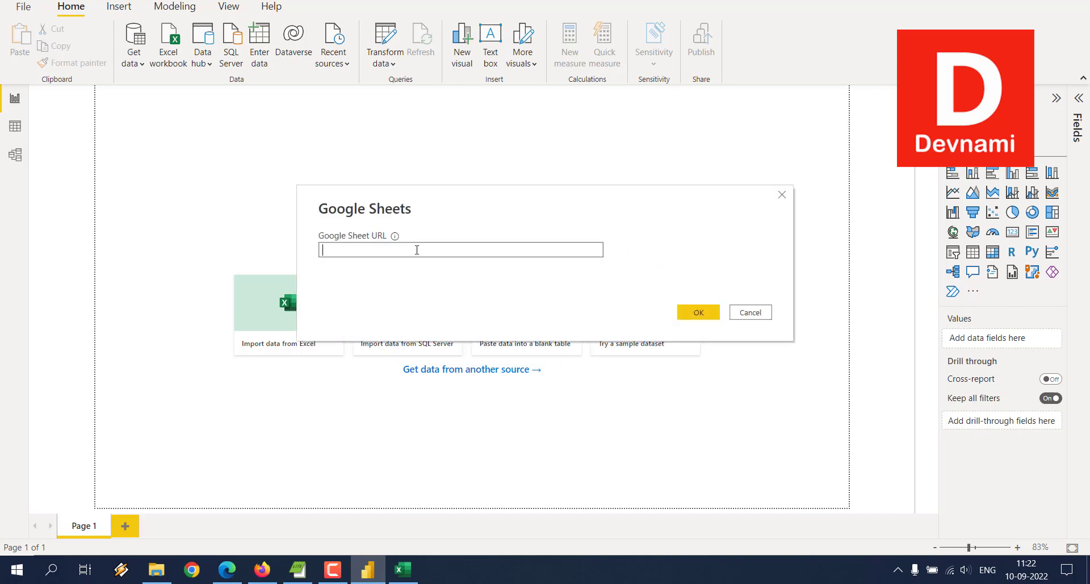
key("ctrl+v")
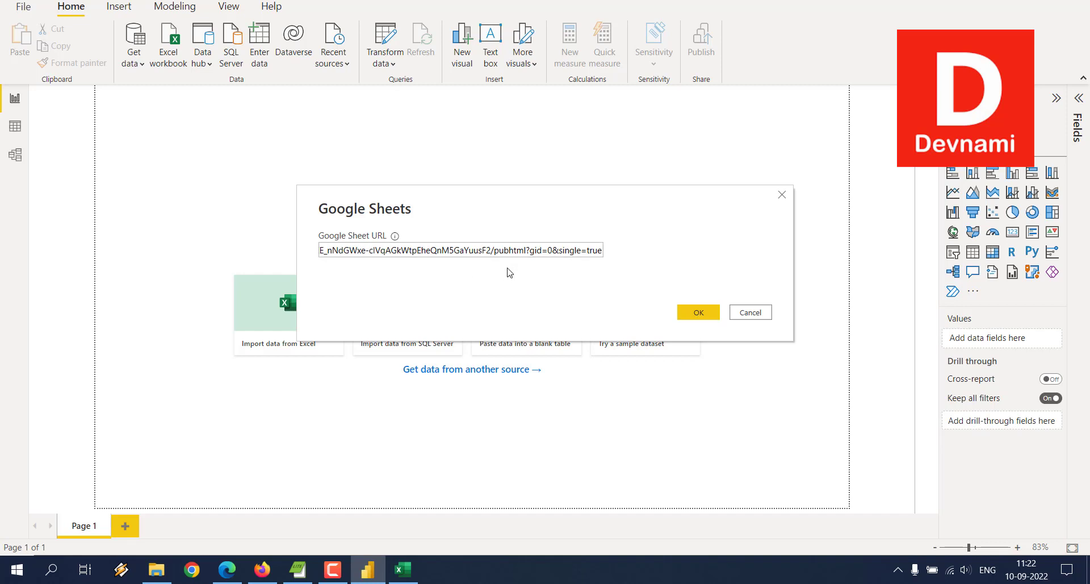
left_click(685, 312)
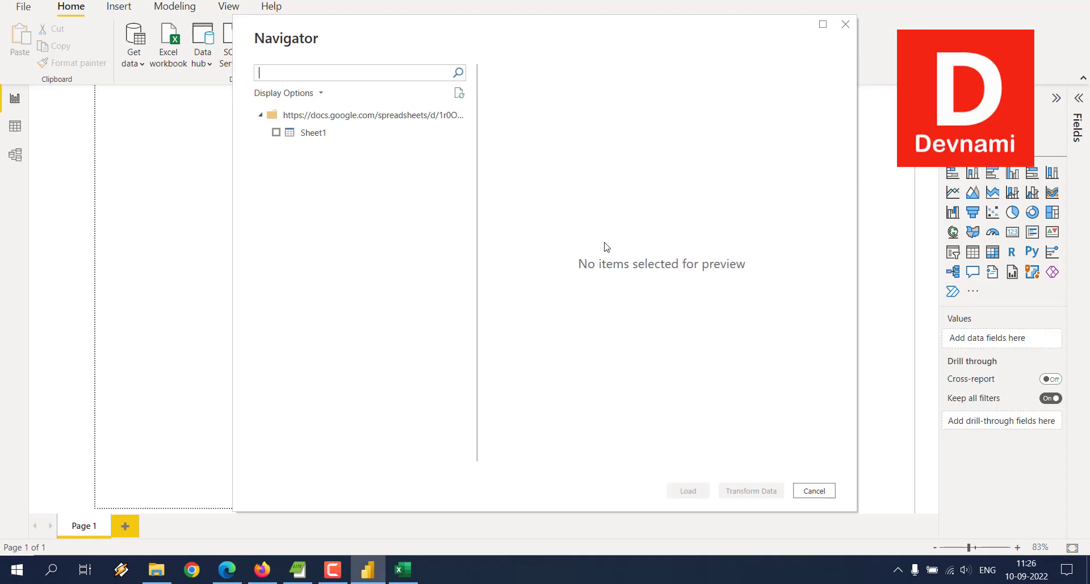
Step: Load Sheet1 through Power Query with Close & Apply, giving 1,001 rows in Column1–Column13
left_click(276, 133)
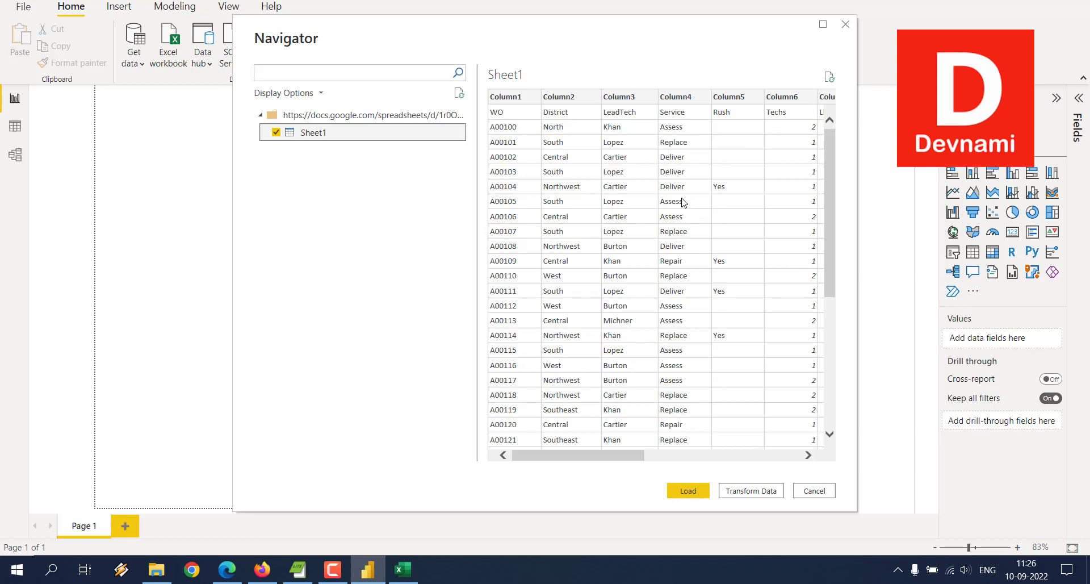
left_click(741, 492)
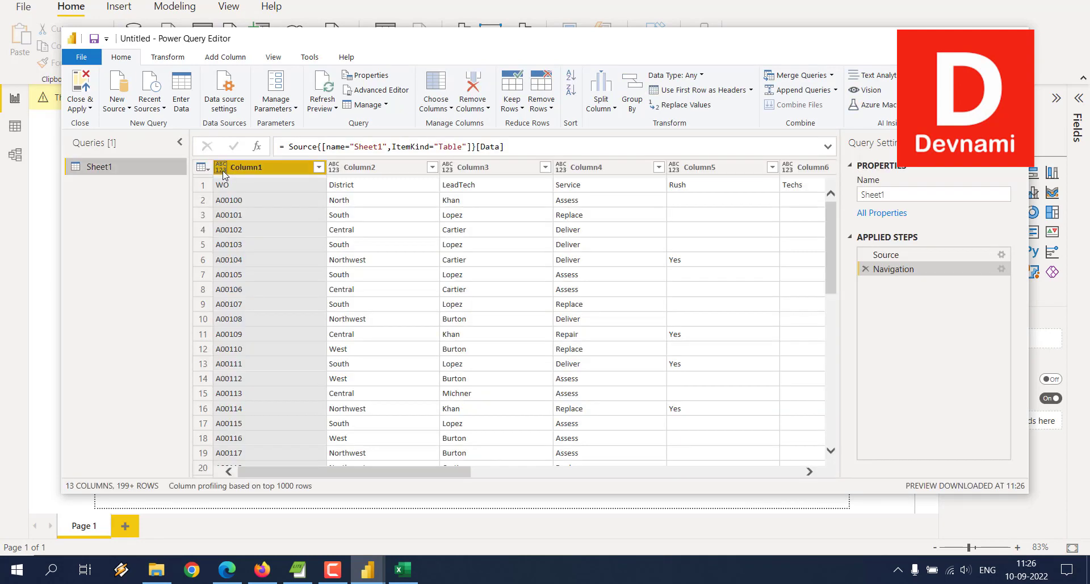
left_click(78, 107)
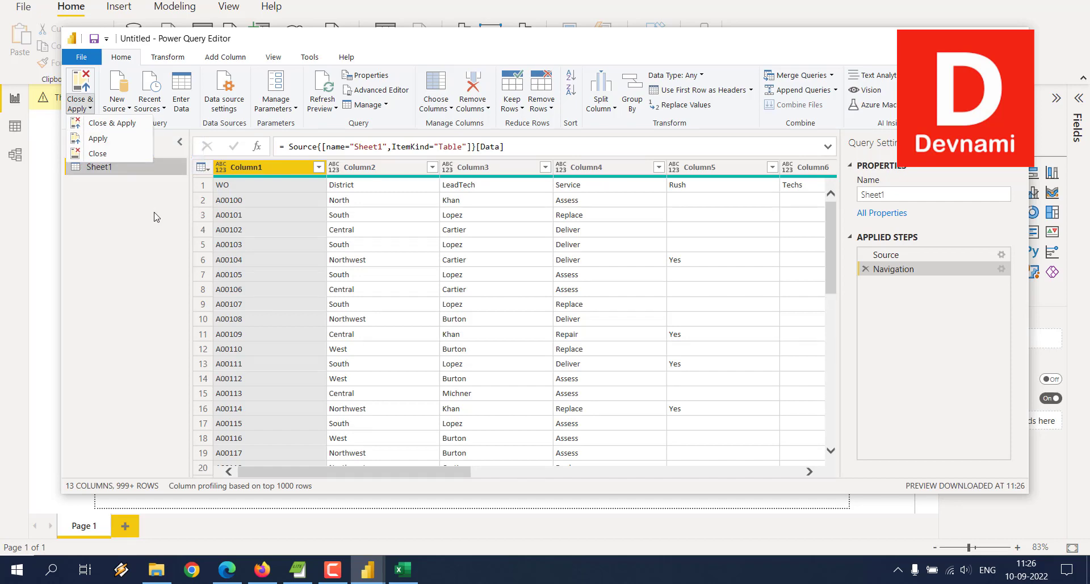
left_click(122, 128)
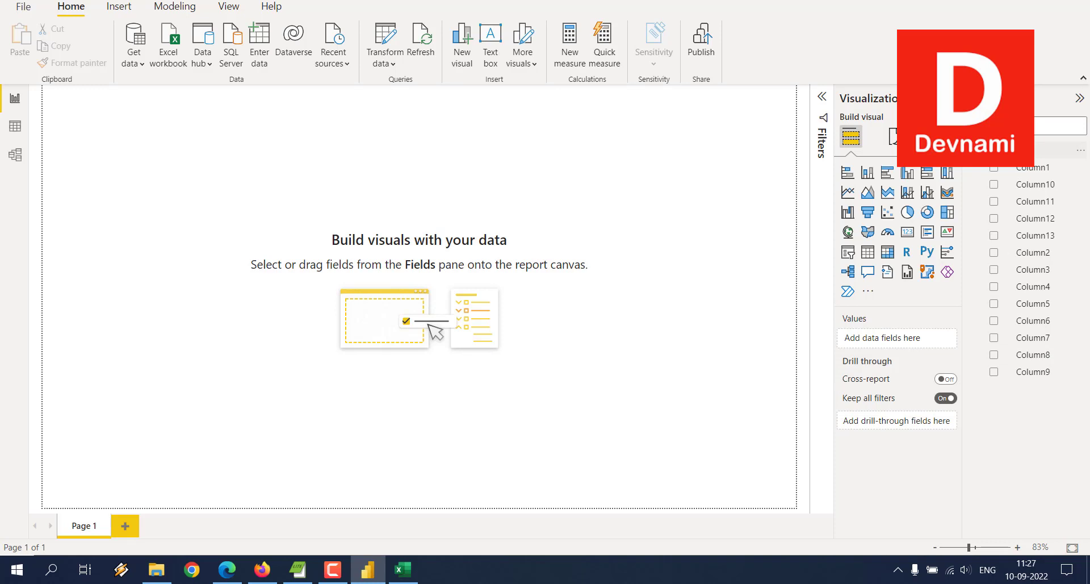
Step: Save the report as GSdemo.pbix and publish it to My workspace
left_click(709, 50)
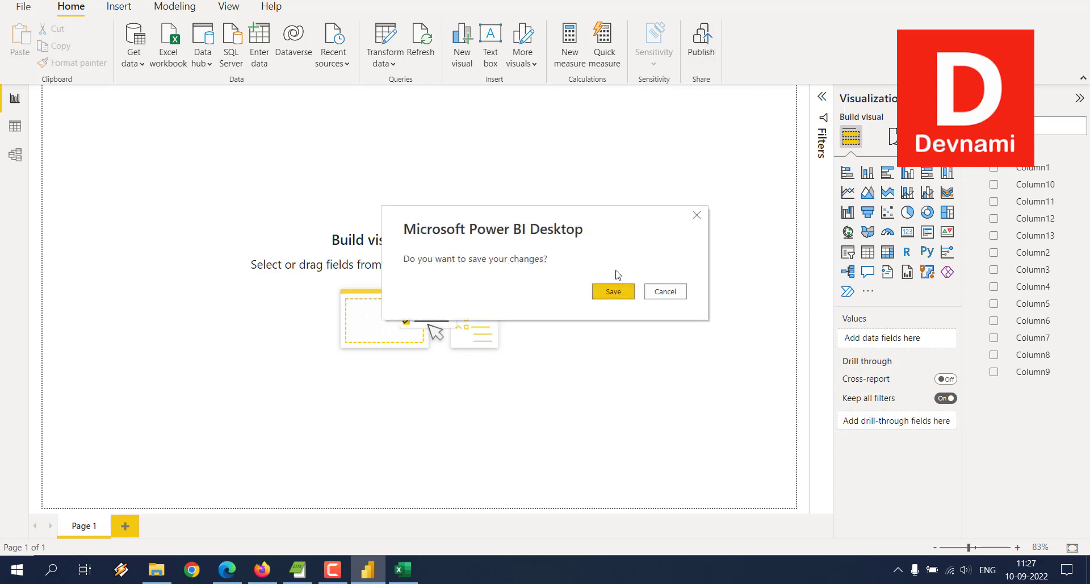
left_click(619, 293)
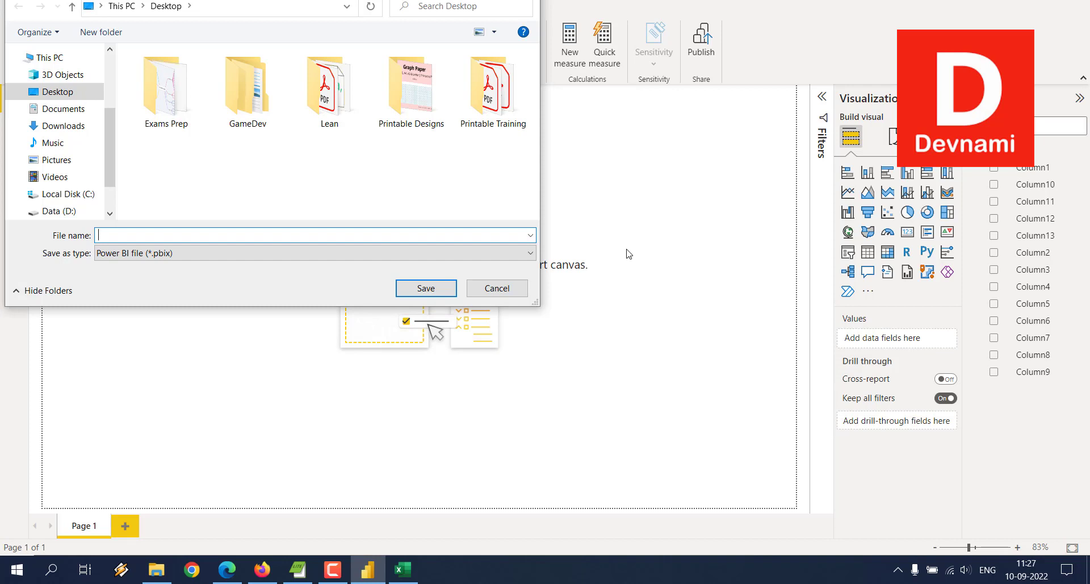
type("GSdemo")
key("Return")
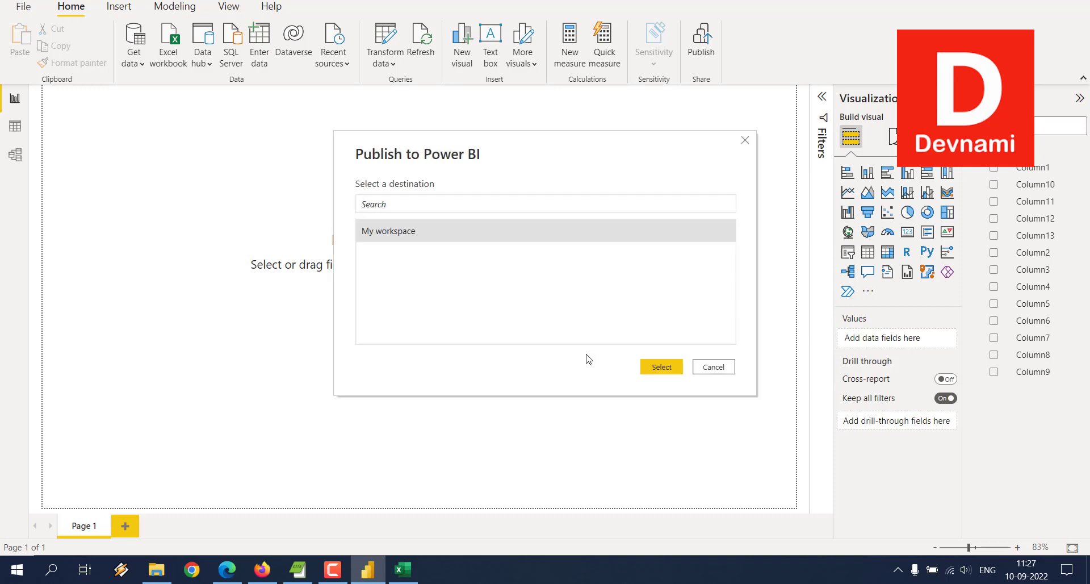
left_click(660, 366)
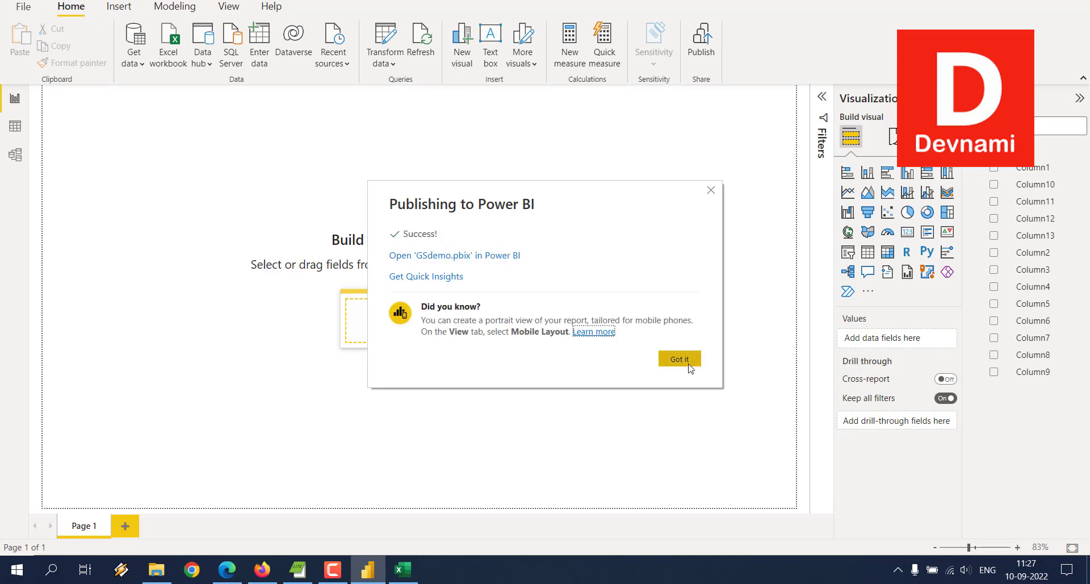
left_click(680, 359)
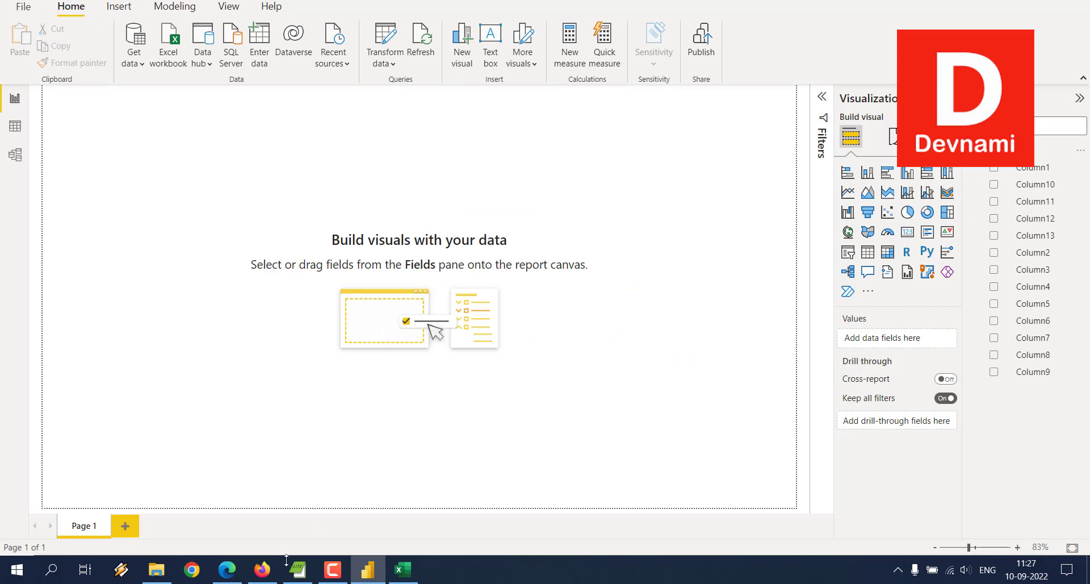
Step: In Firefox, go from the Power BI Home page to My workspace to see GSdemo
left_click(263, 569)
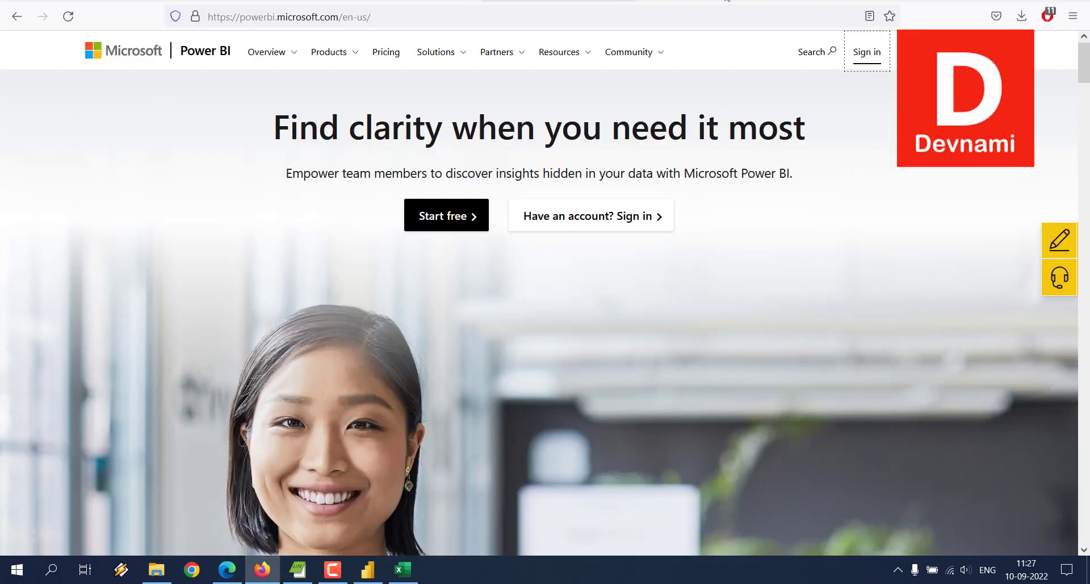
left_click(728, 1)
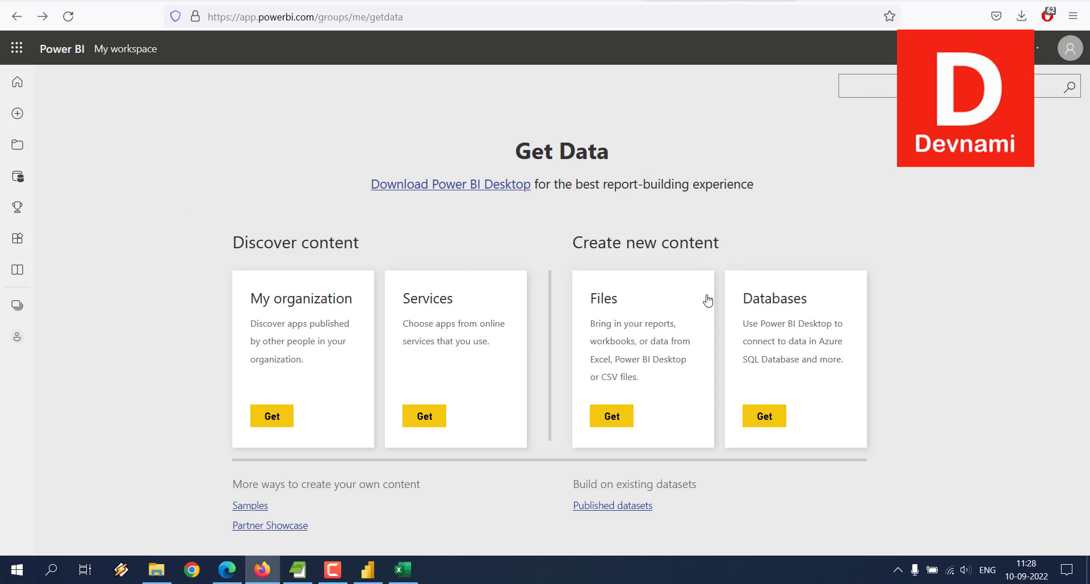
left_click(17, 81)
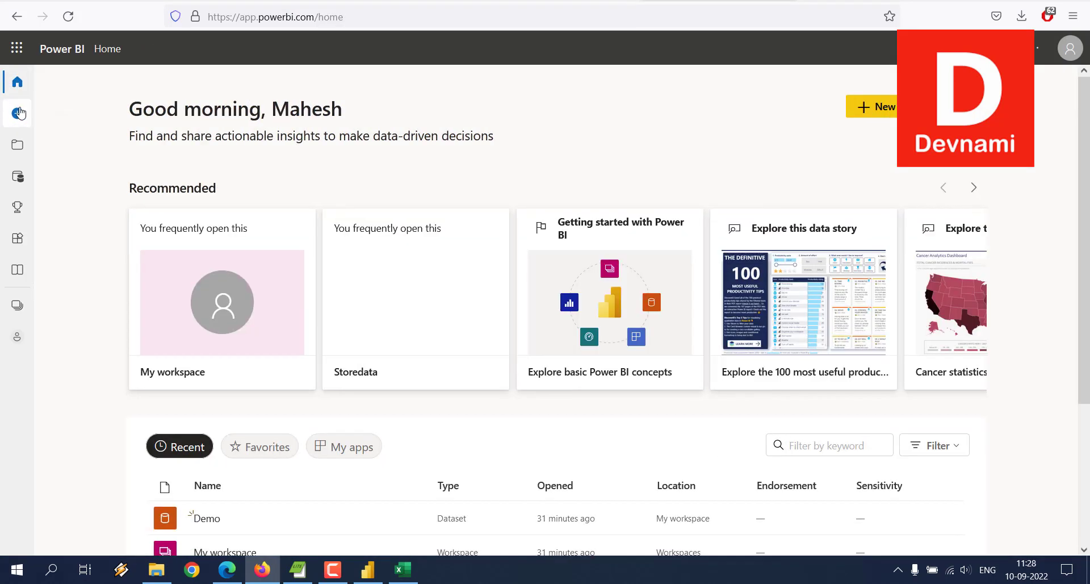
left_click(25, 147)
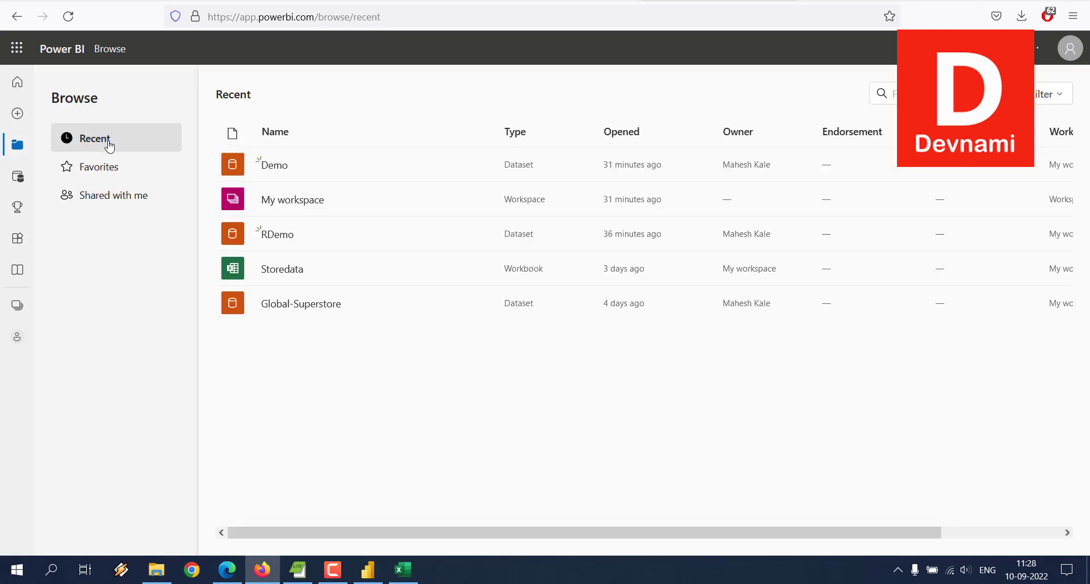
left_click(304, 199)
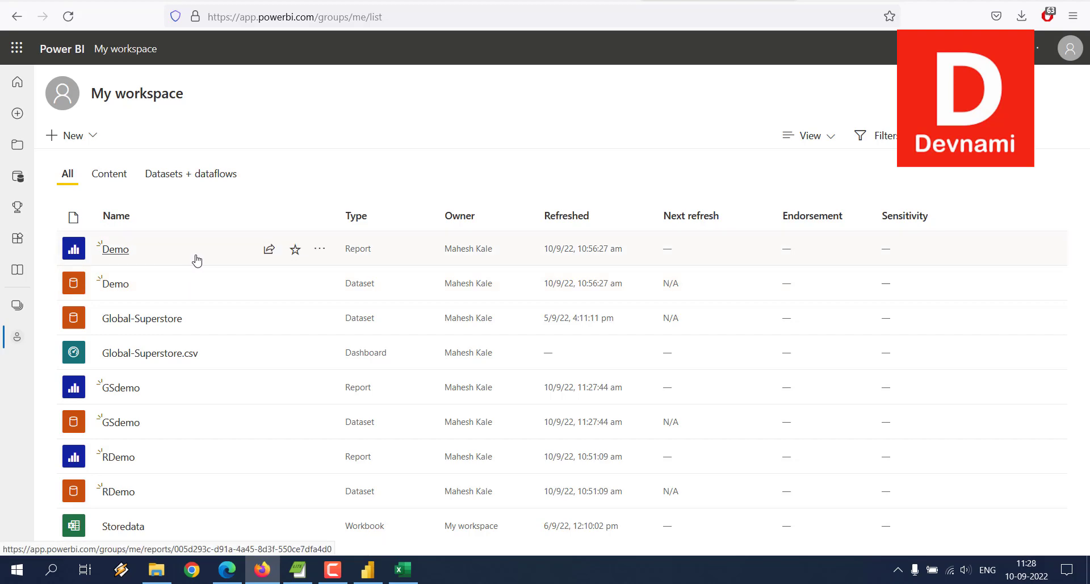
left_click(380, 567)
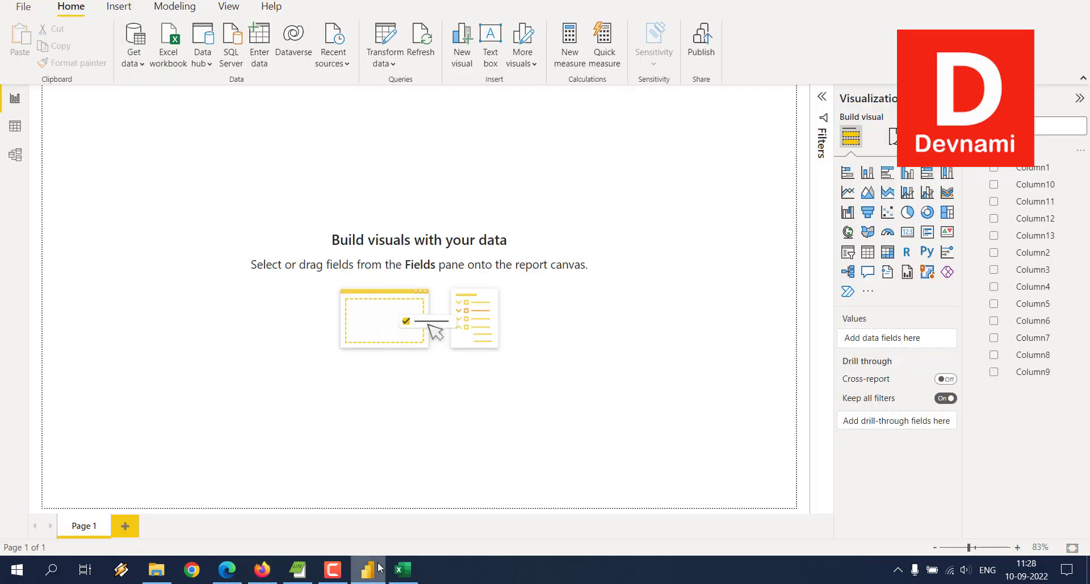
left_click(377, 566)
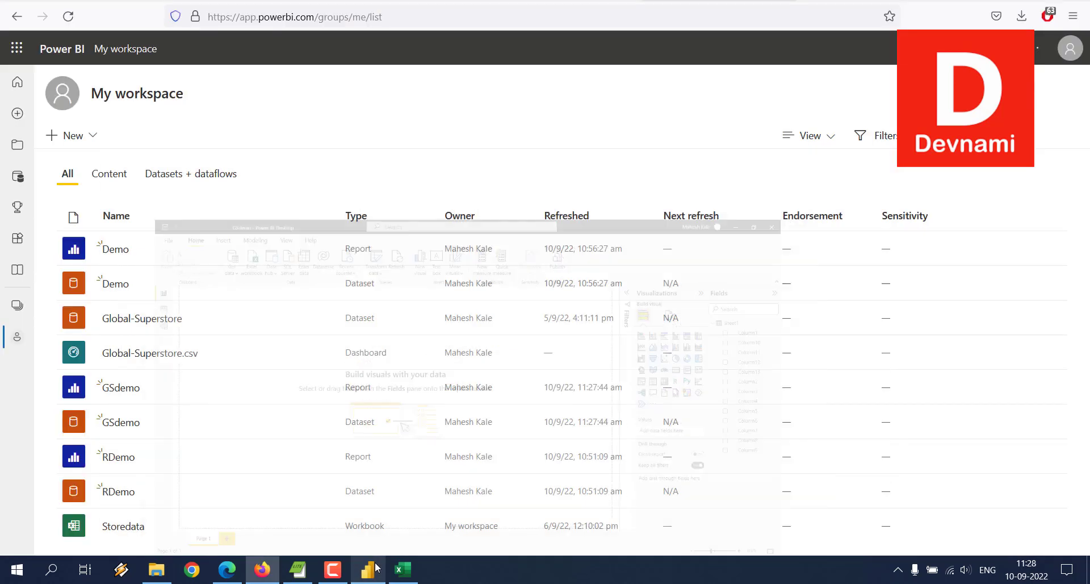
Step: Auto-create a Quick summary report from the GSdemo dataset, then leave the report page
left_click(129, 423)
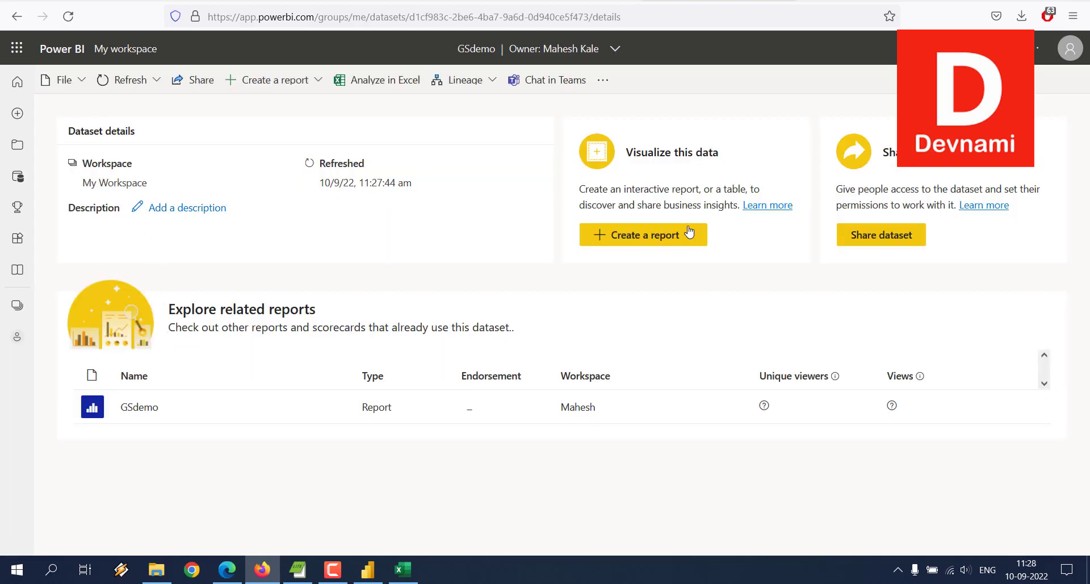
left_click(690, 235)
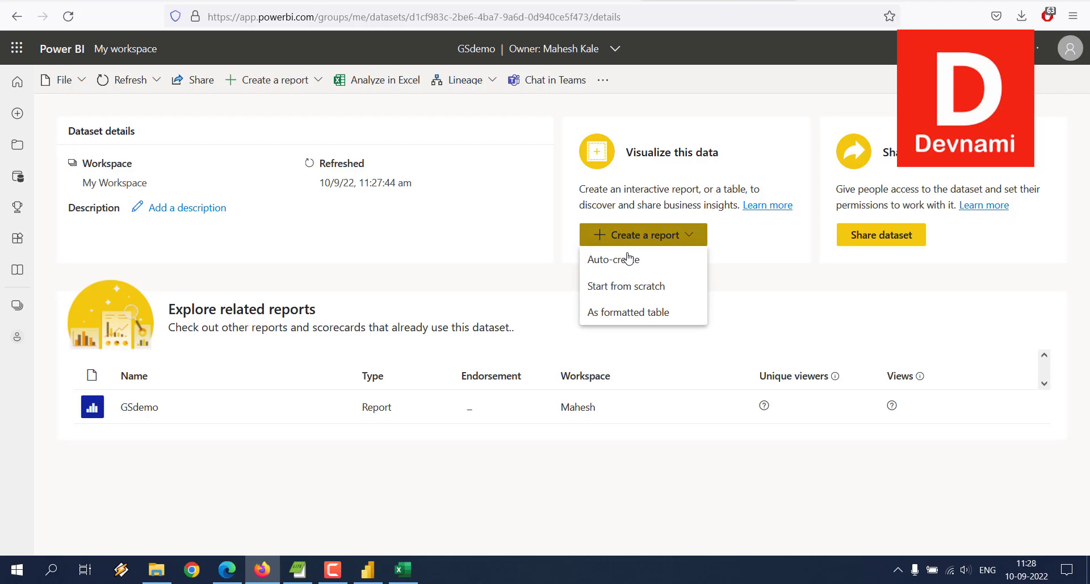
left_click(618, 260)
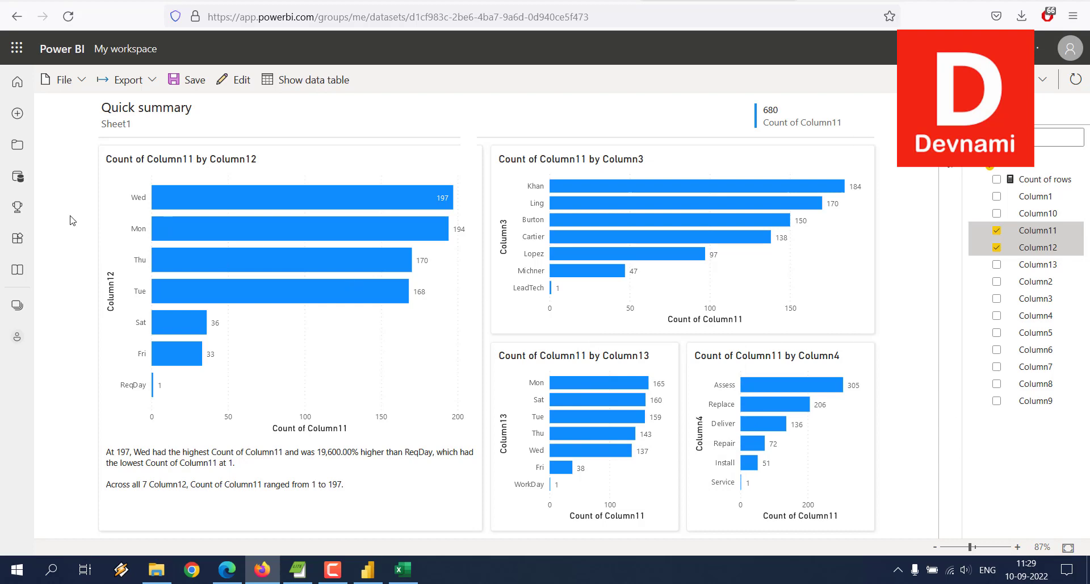
left_click(17, 81)
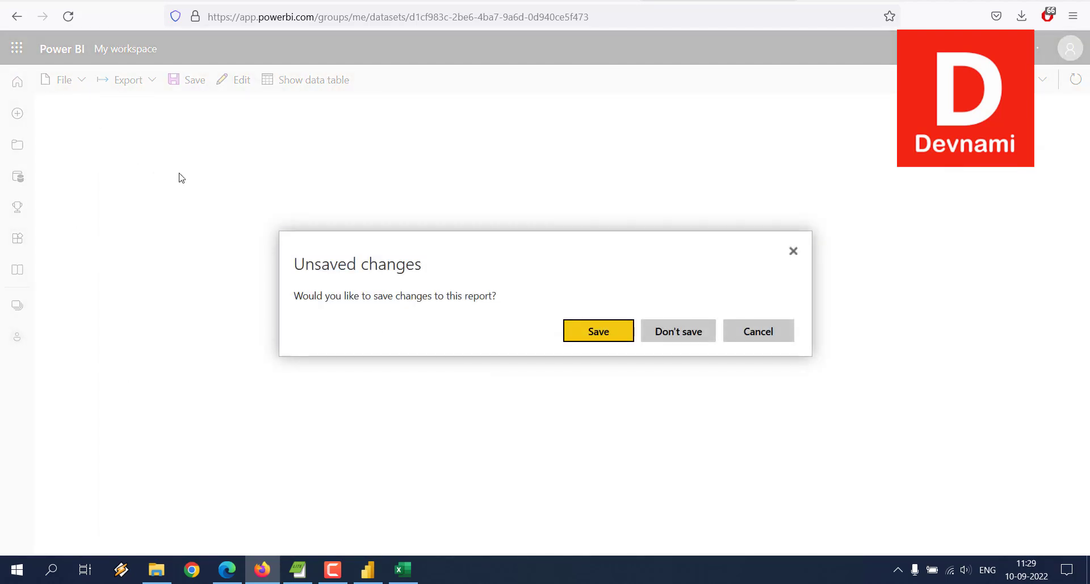
Step: Discard the auto-created report and close Power BI Desktop without saving
left_click(704, 332)
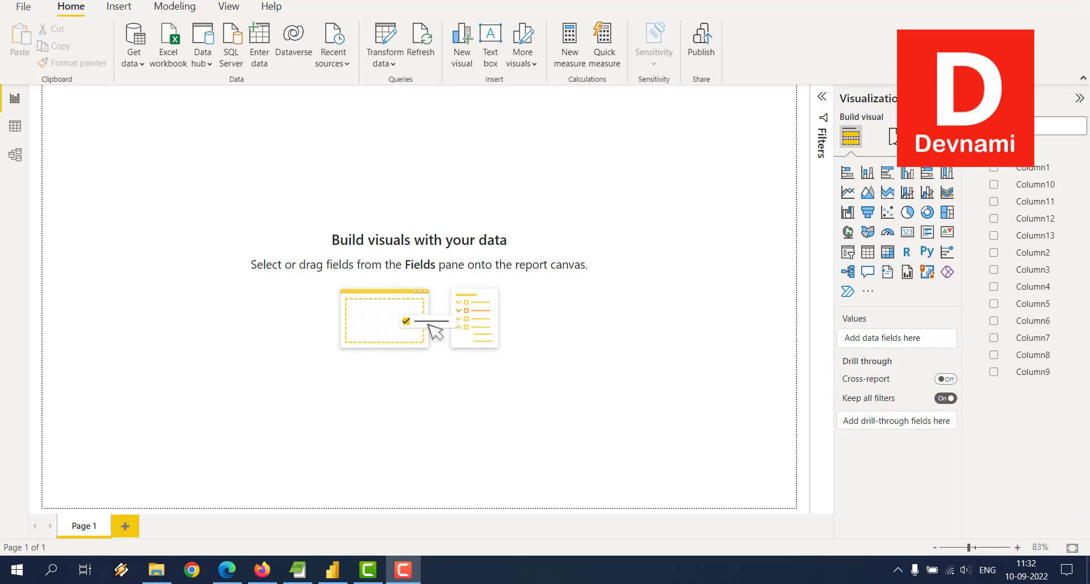
left_click(445, 146)
key("alt+F4")
left_click(621, 294)
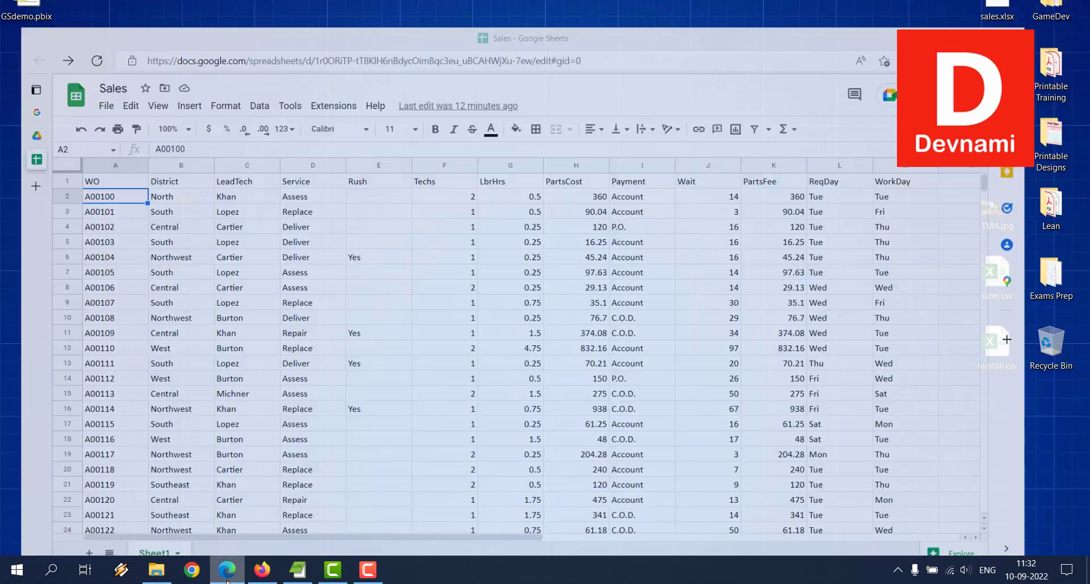
Step: Delete the GSdemo.pbix file from the desktop
left_click(227, 569)
left_click_drag(27, 7, 79, 135)
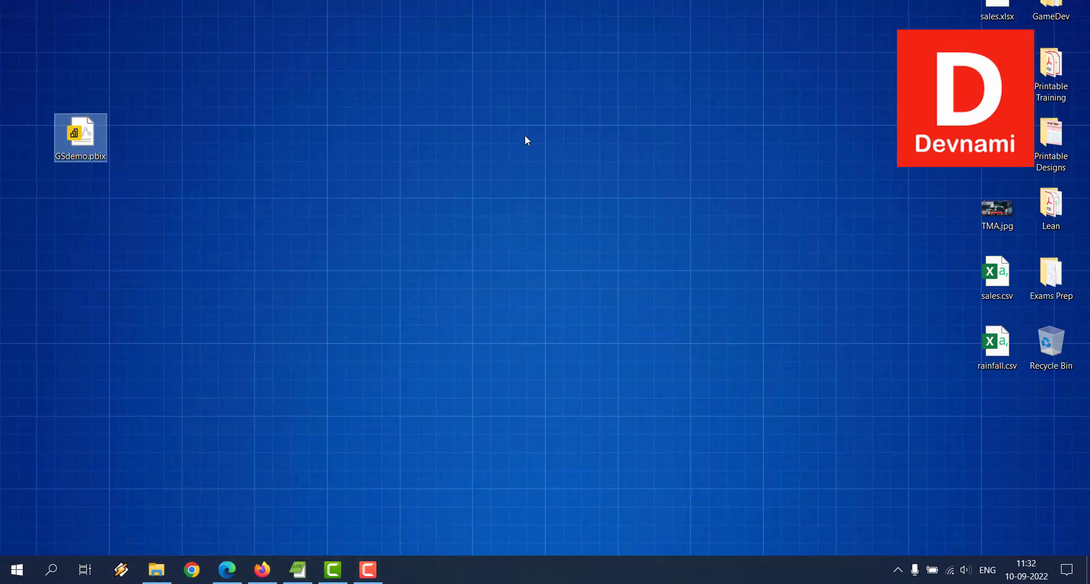
key("Delete")
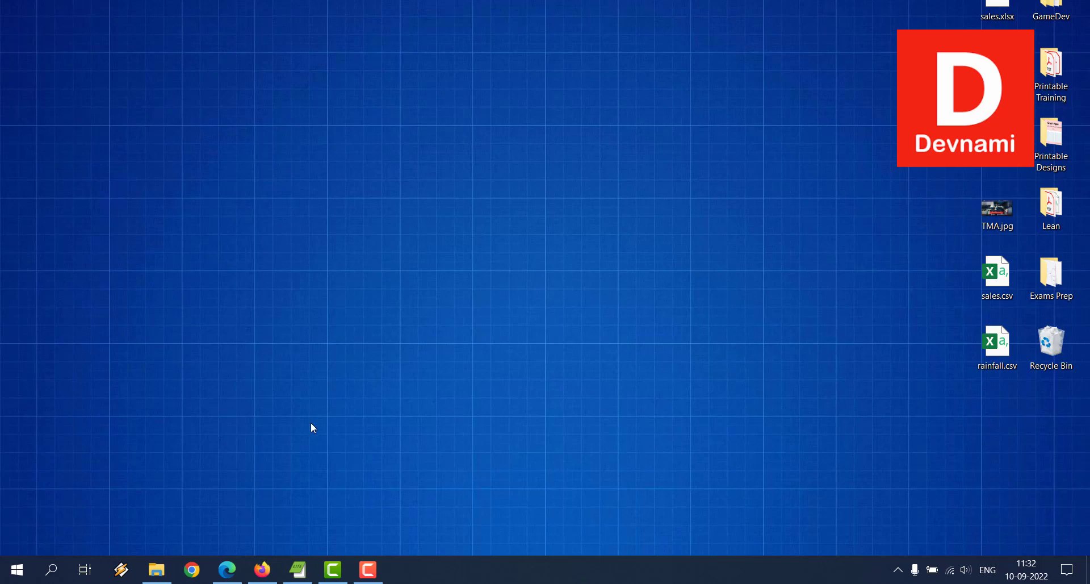
Step: Download the Sales spreadsheet's Sheet1 as Comma Separated Values (.csv)
left_click(242, 563)
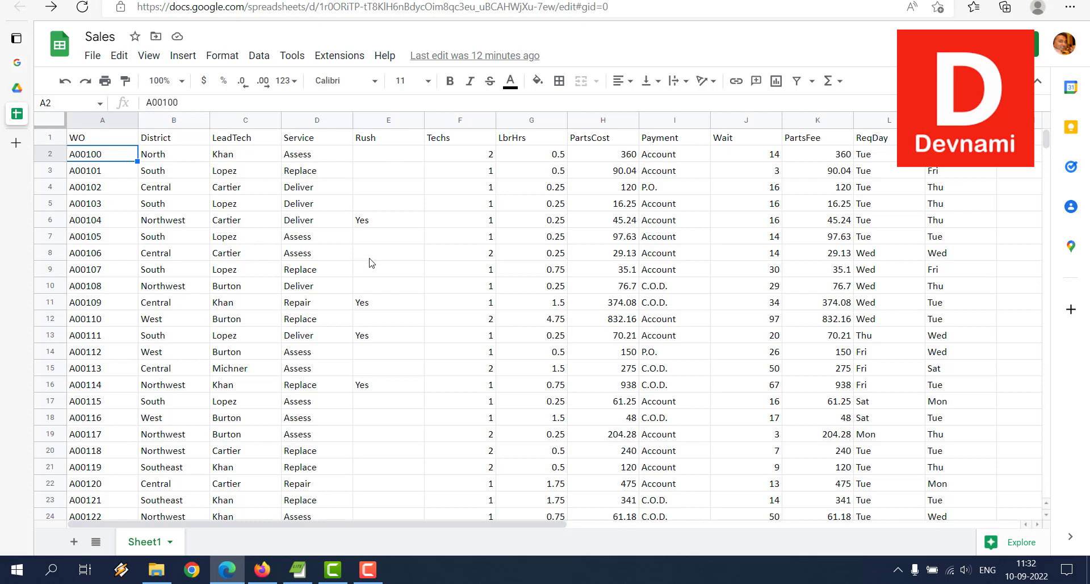
left_click(92, 56)
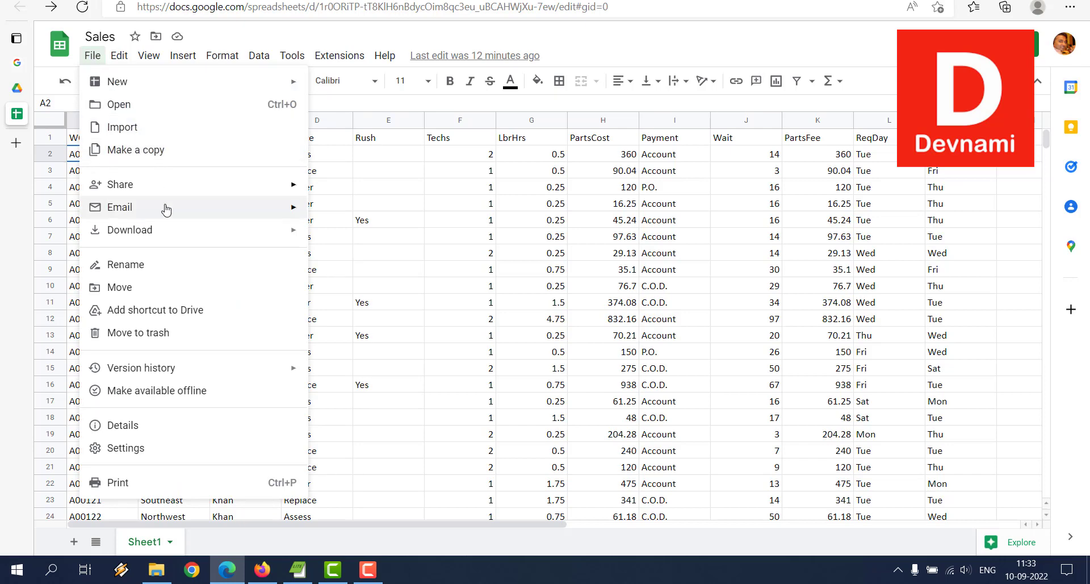
mouse_move(201, 235)
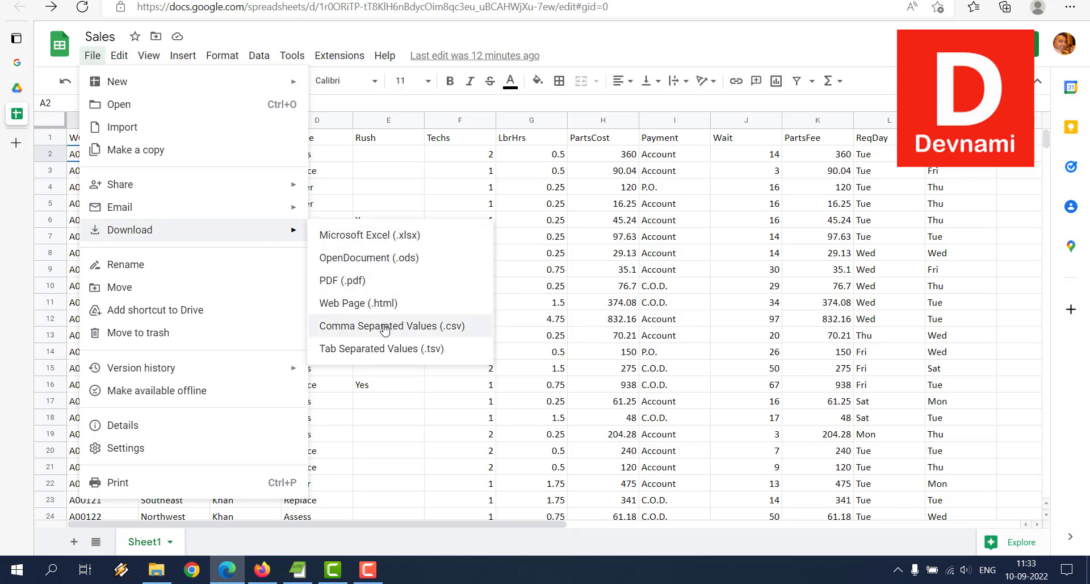
left_click(425, 328)
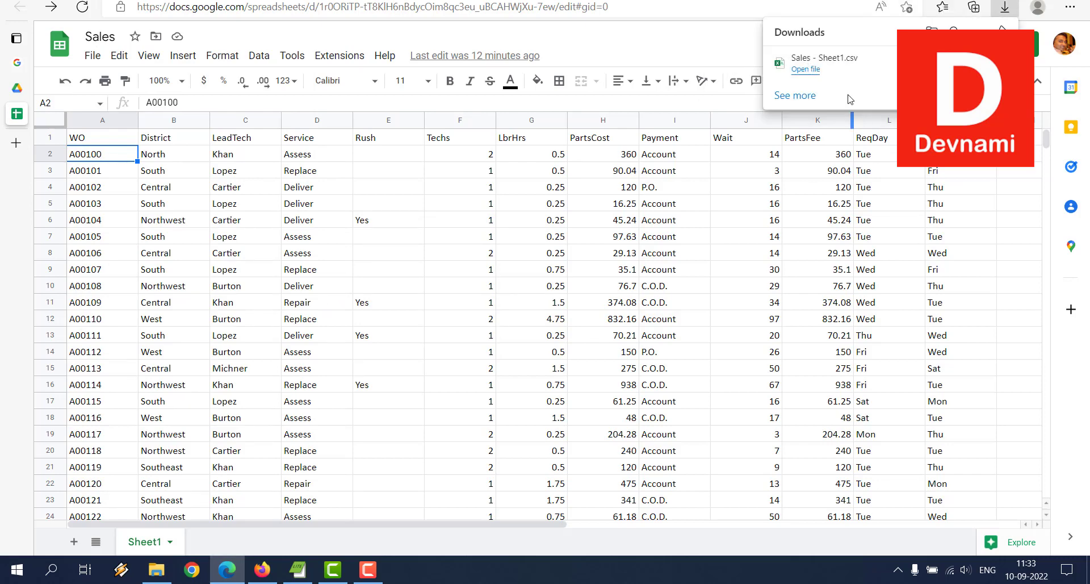
Step: Show the downloaded 'Sales - Sheet1.csv' in its Downloads folder from Edge's downloads list
left_click(237, 561)
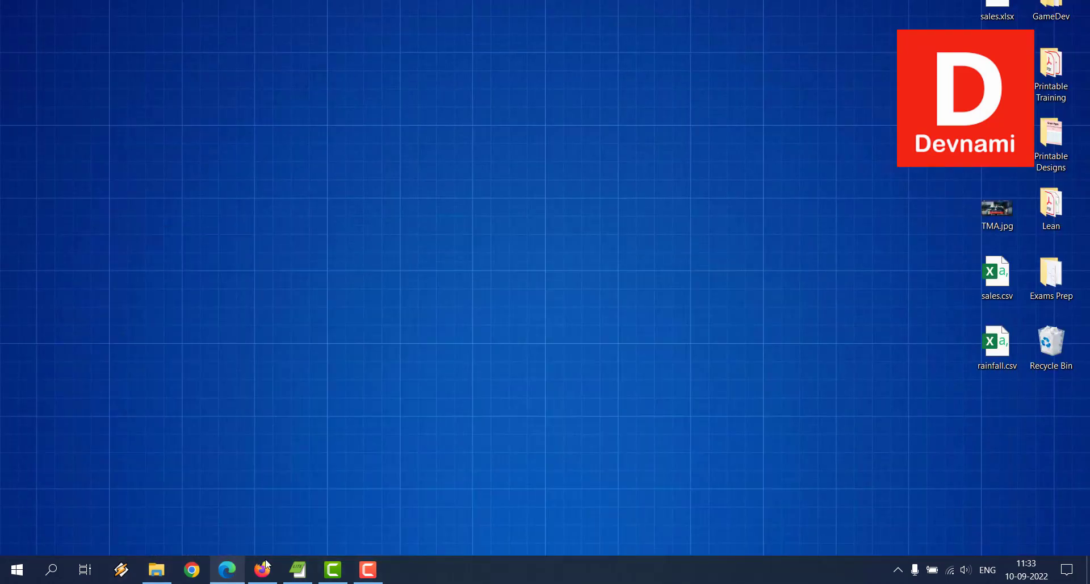
mouse_move(268, 559)
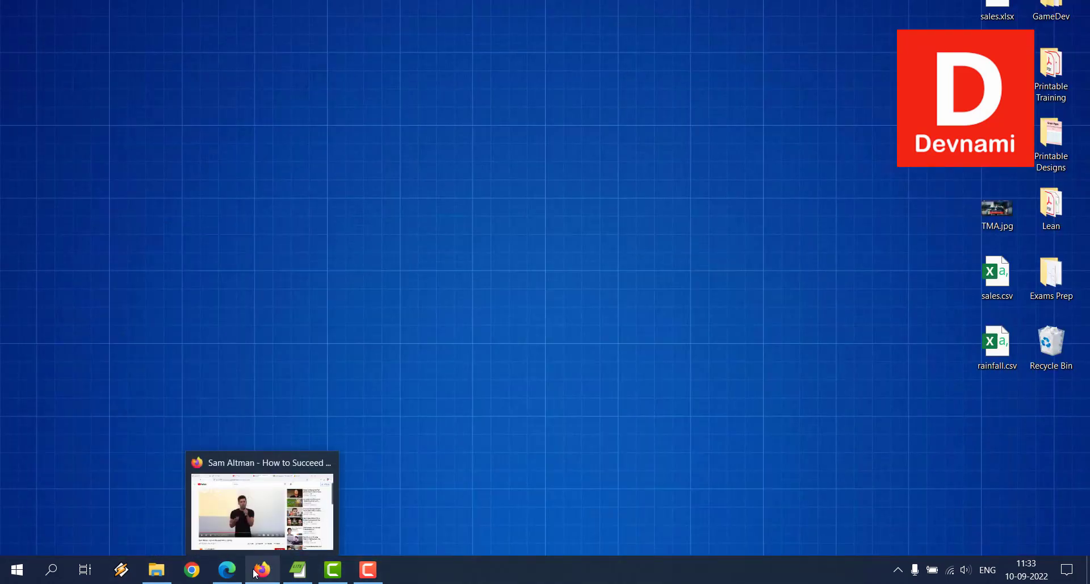
left_click(227, 569)
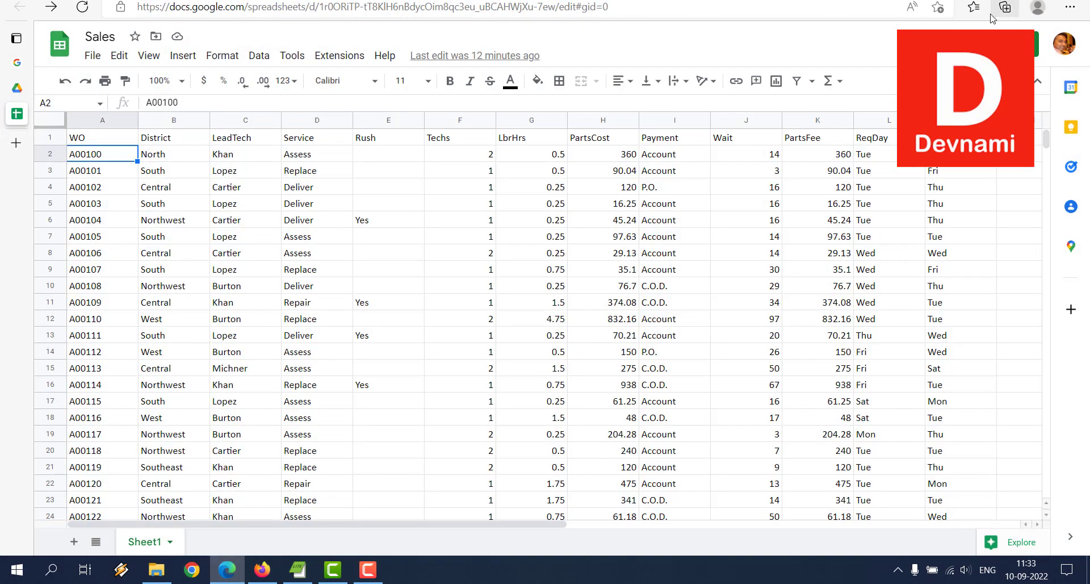
left_click(1069, 8)
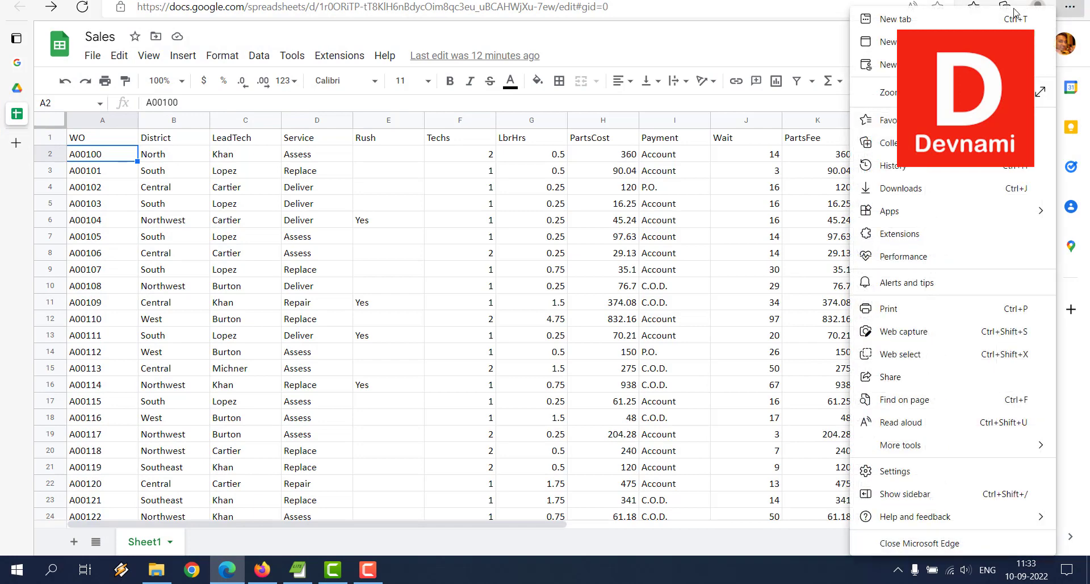
left_click(901, 188)
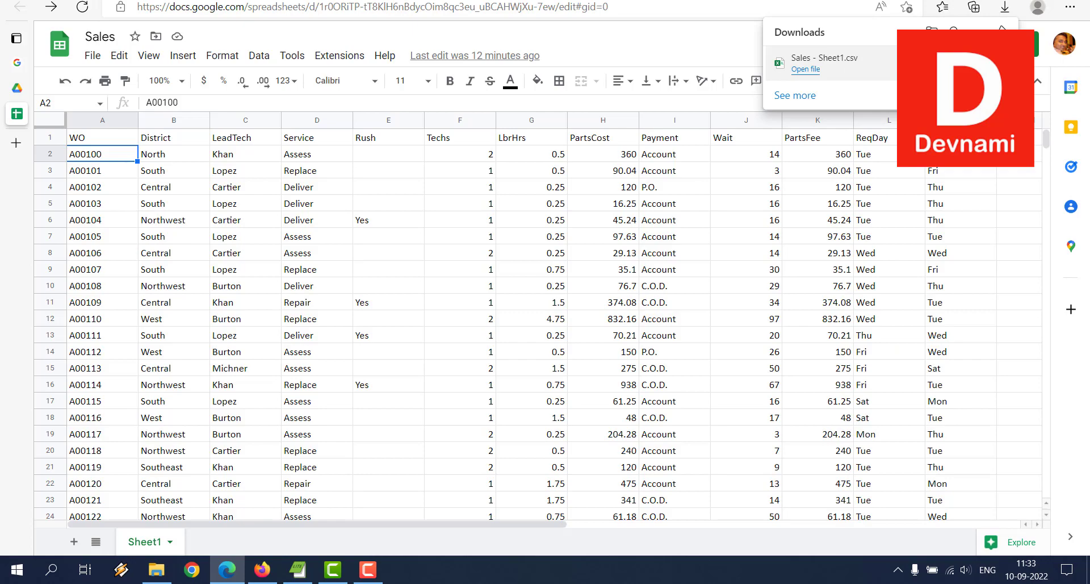
left_click(912, 59)
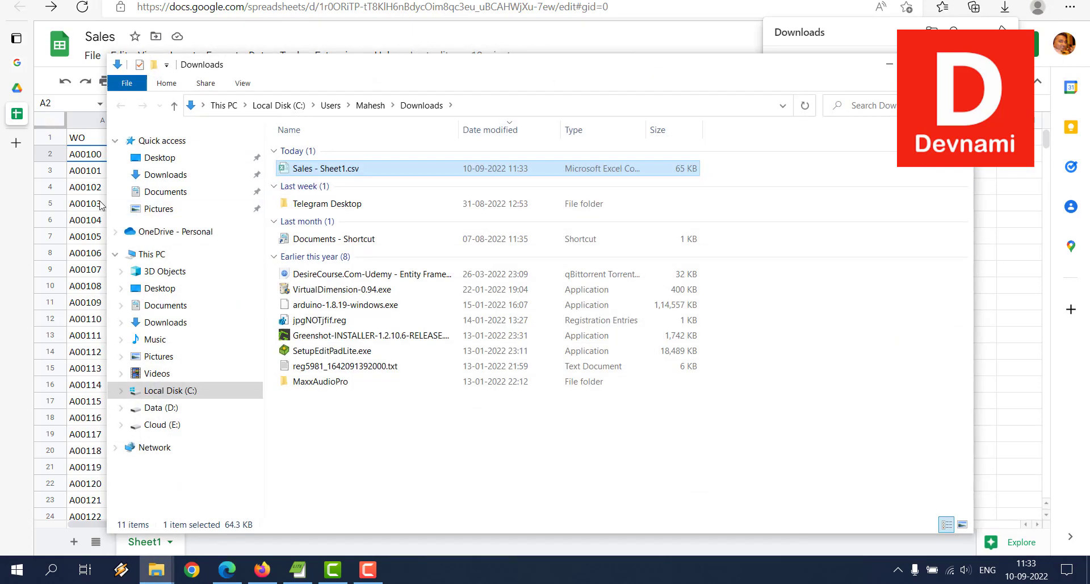
Step: Paste the CSV onto the desktop via TeraCopy and place its icon at the top-left
key("alt+Tab")
key("super+d")
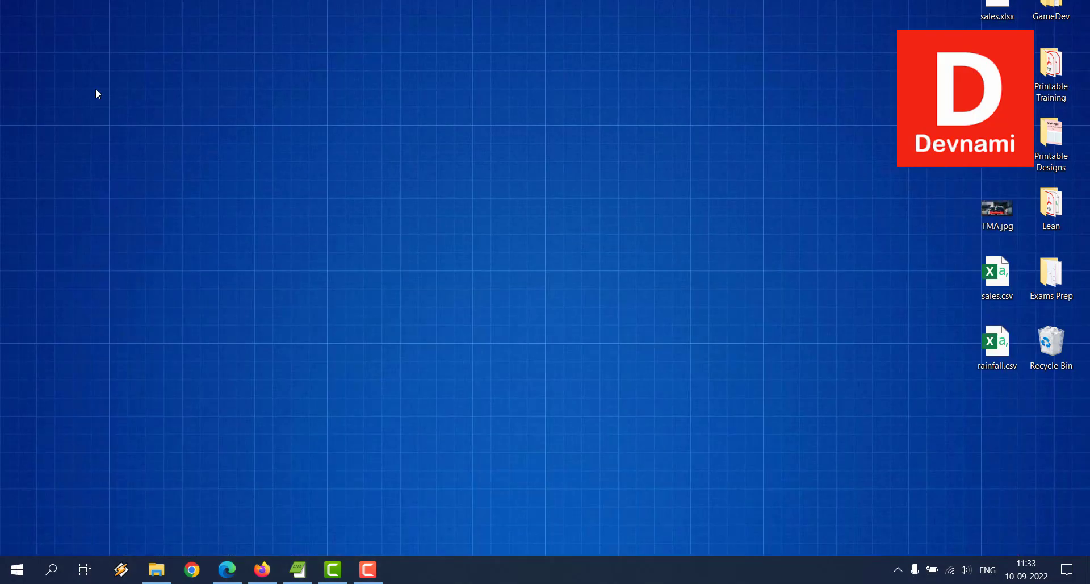
right_click(96, 90)
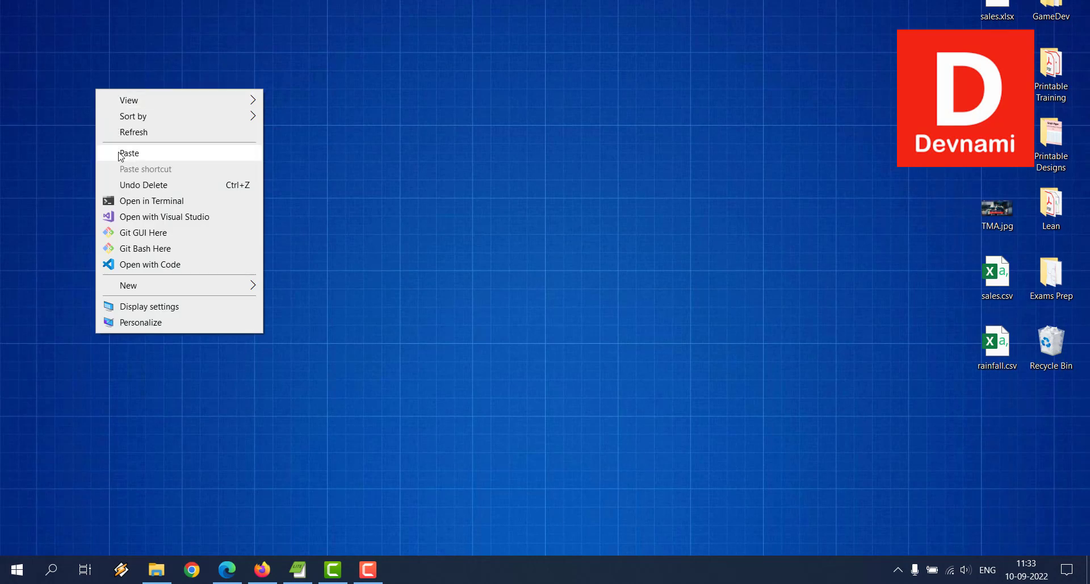
left_click(122, 153)
left_click(120, 271)
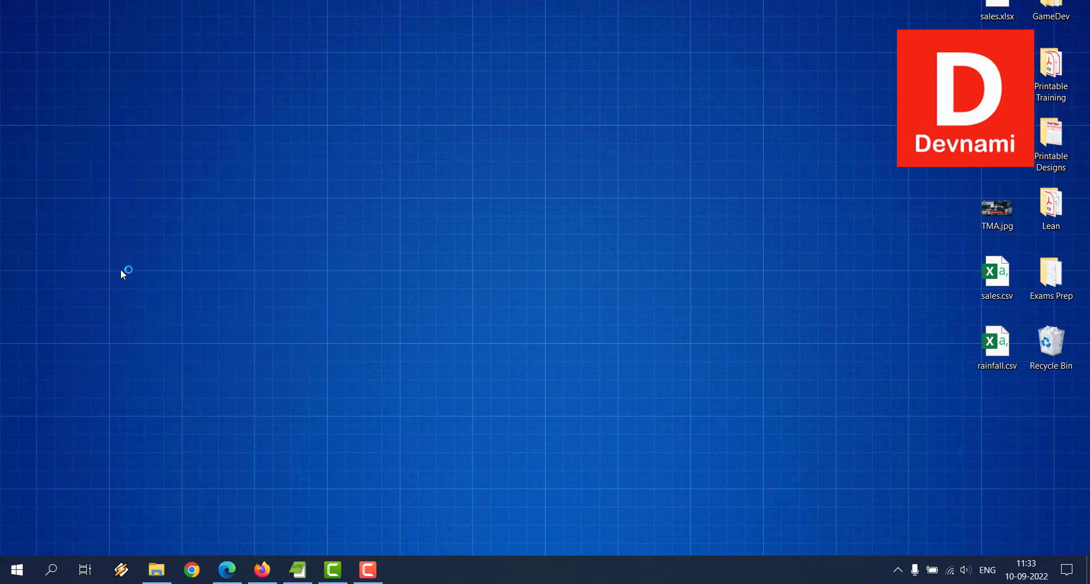
left_click_drag(31, 23, 149, 94)
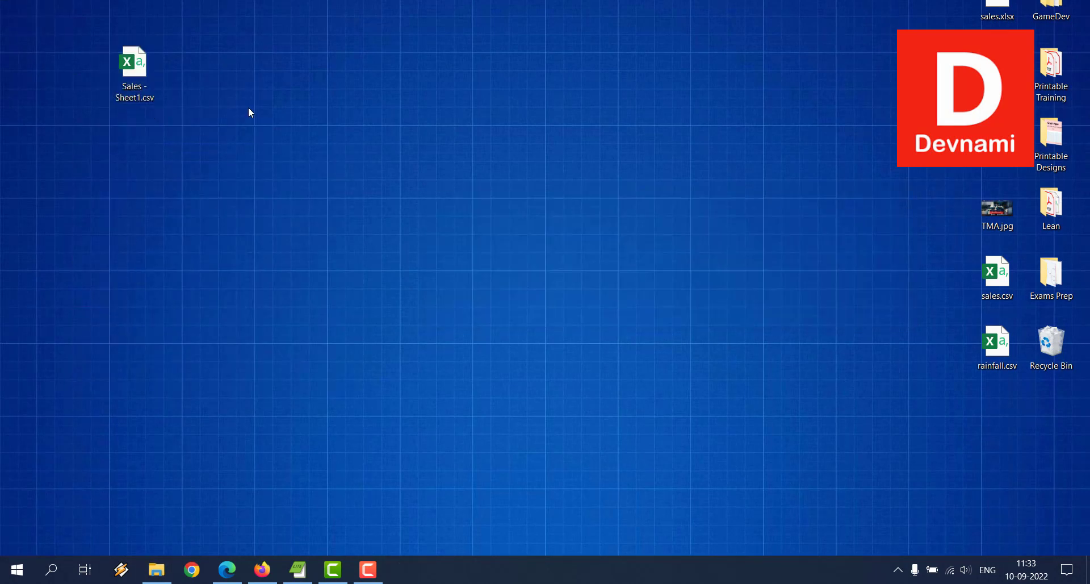
Step: Launch Power BI Desktop from the Start search and dismiss its start screen
left_click(57, 568)
type("power ")
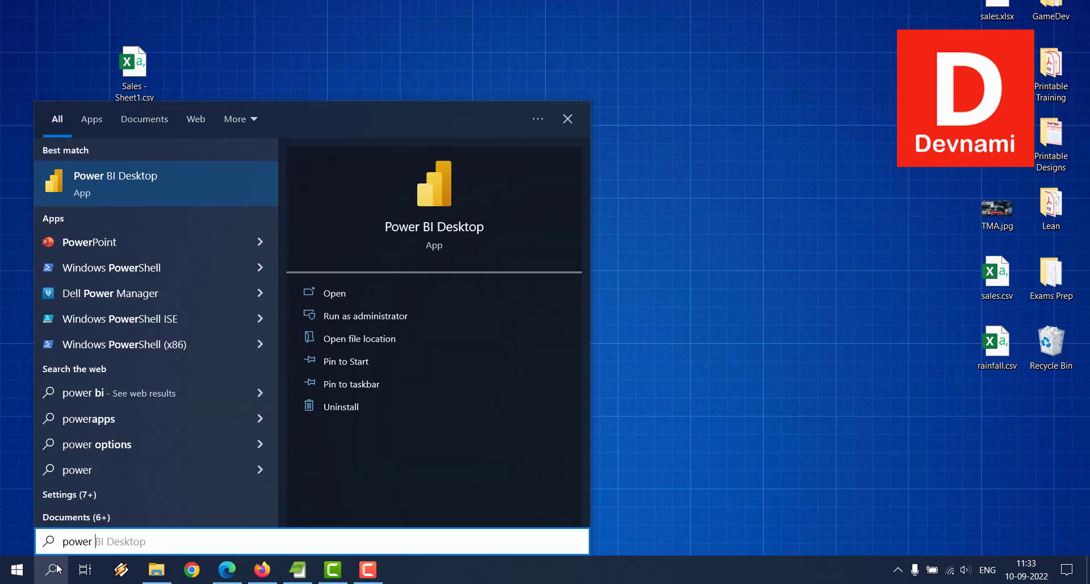
type("bi")
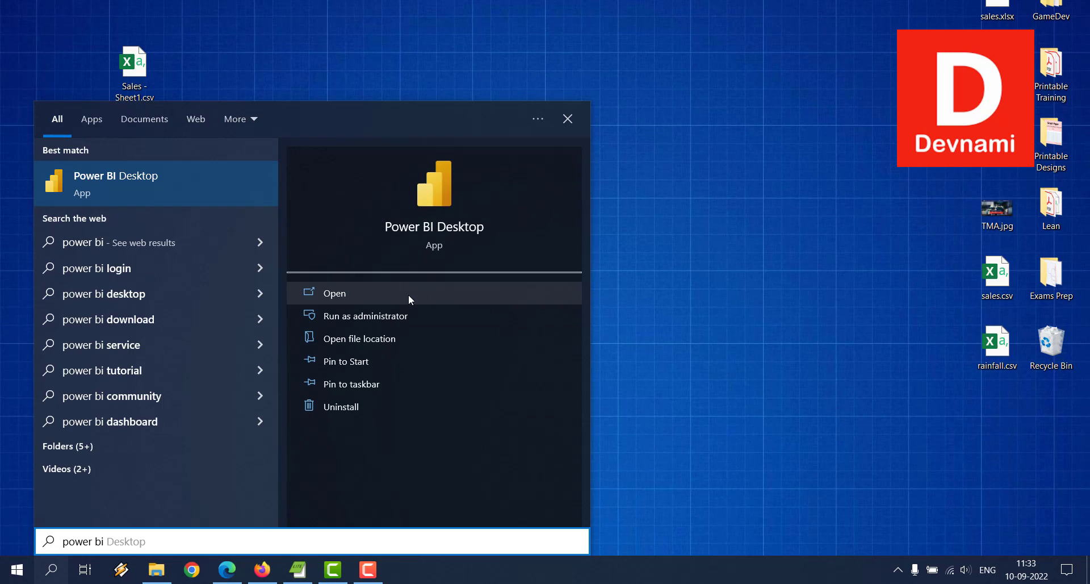
left_click(409, 295)
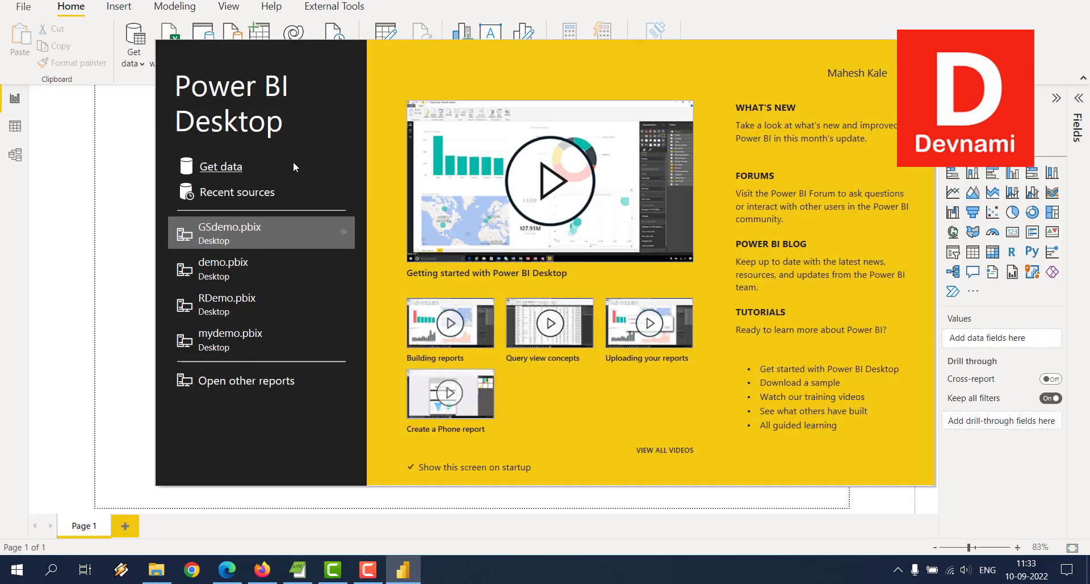
key("Escape")
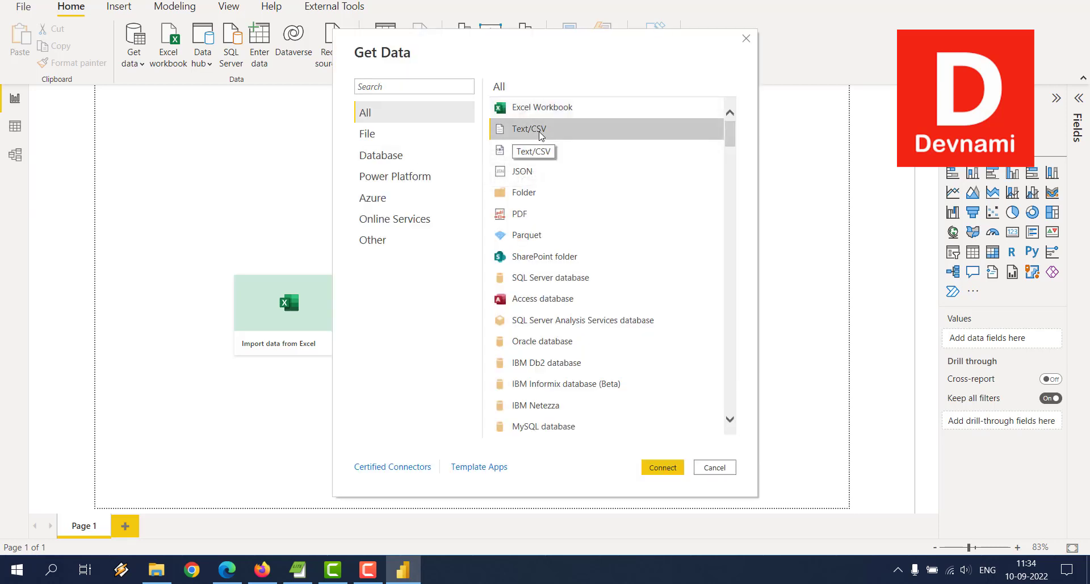
Step: Connect to the Text/CSV file 'Sales - Sheet1.csv' on the desktop
left_click(662, 467)
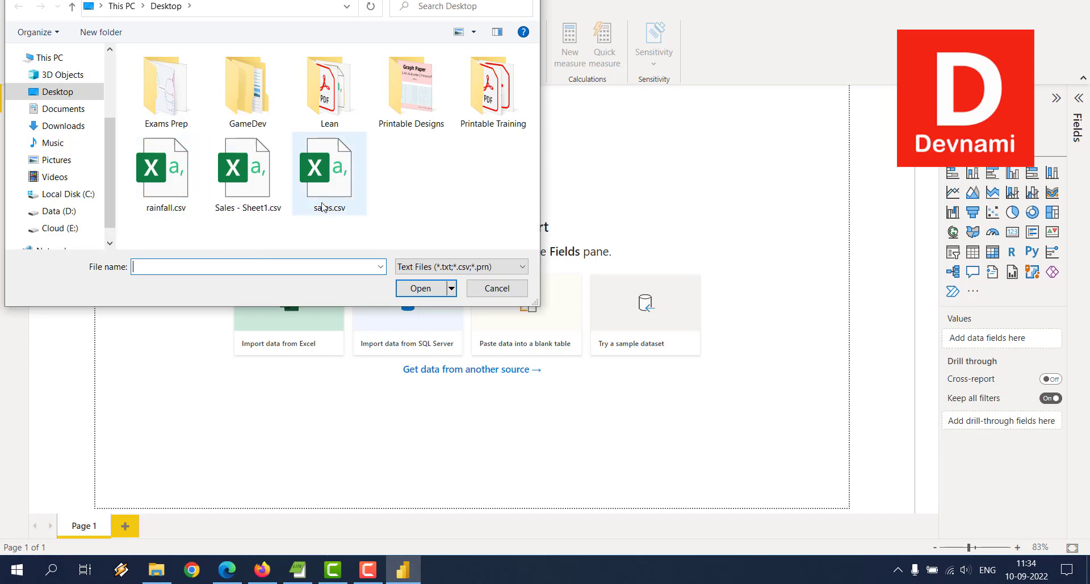
left_click(252, 205)
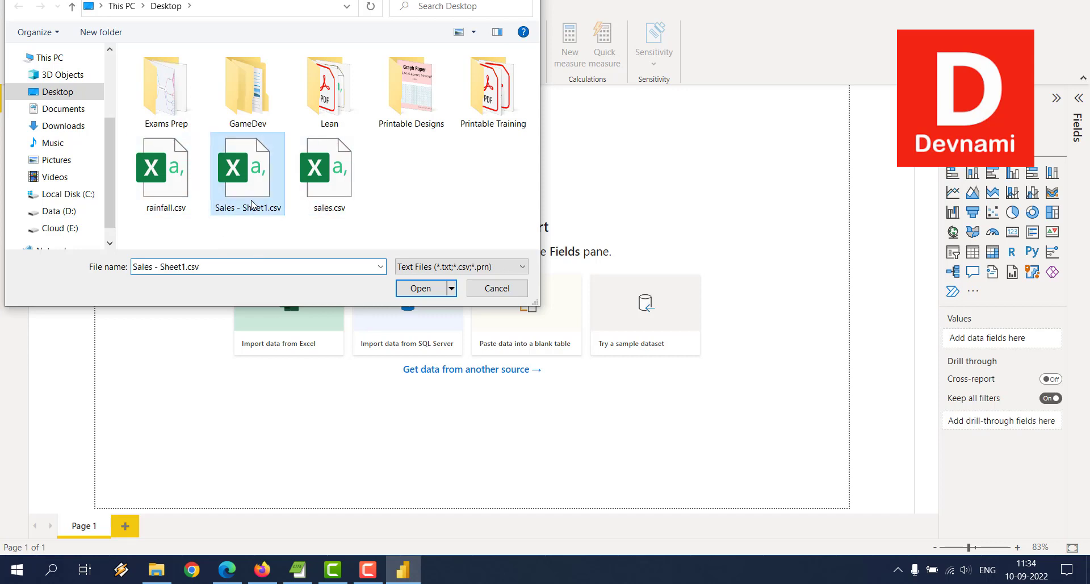
left_click(417, 289)
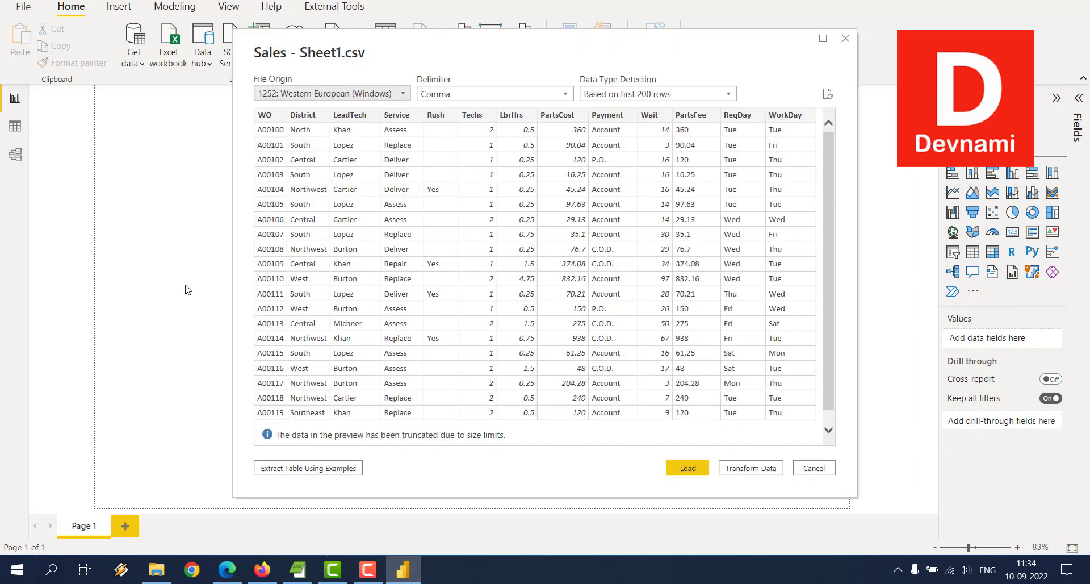
Step: Load the CSV data and expand its table to show fields District through WorkDay
left_click(686, 469)
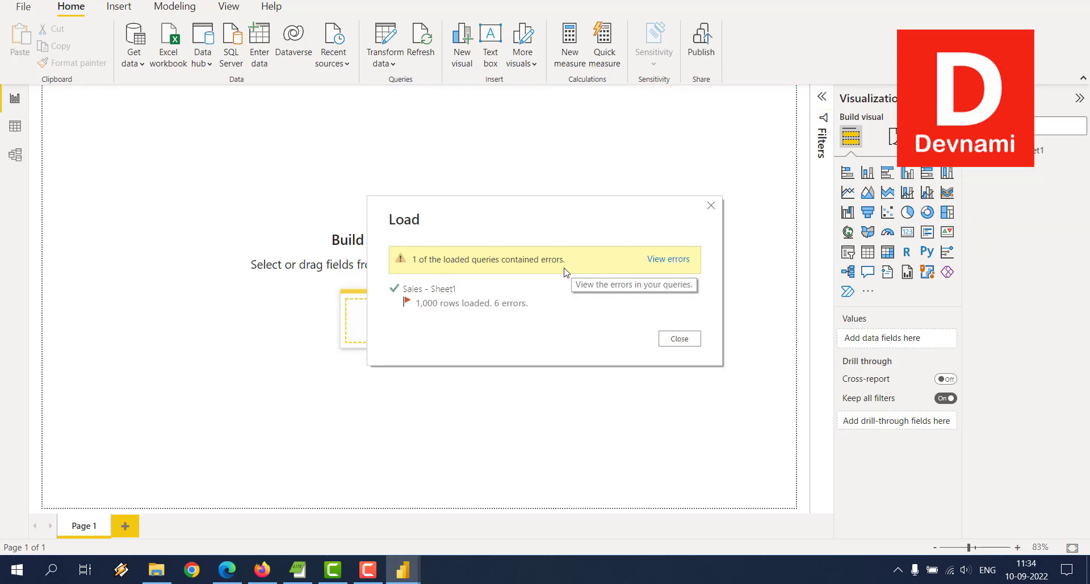
key("Escape")
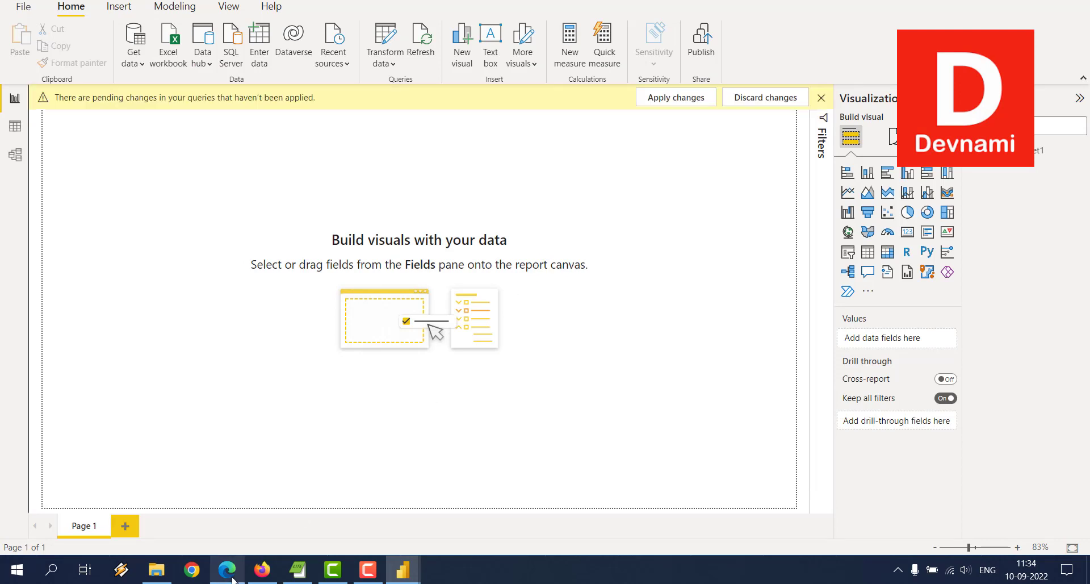
mouse_move(233, 580)
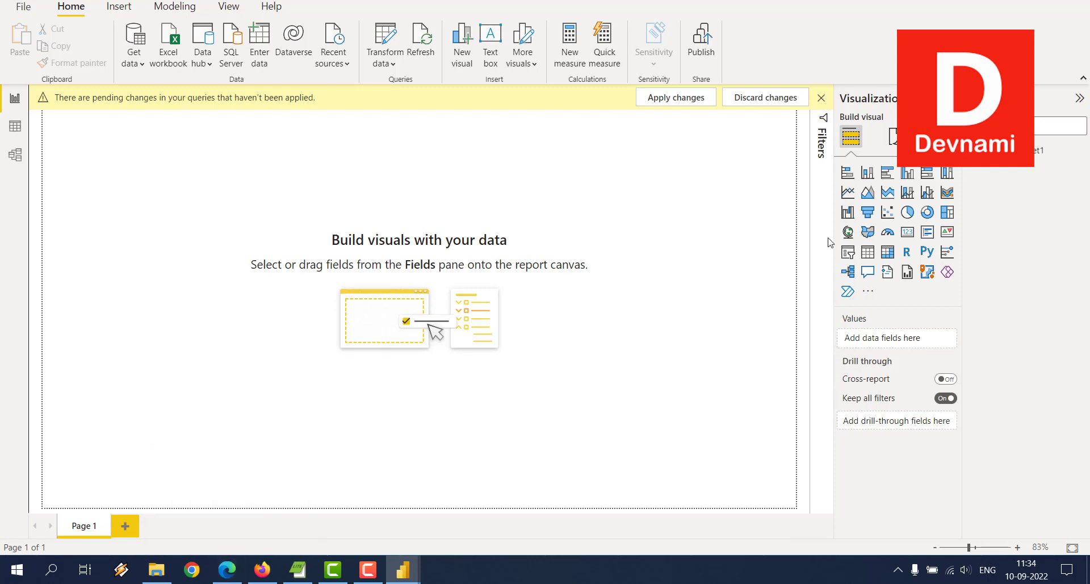
left_click(980, 167)
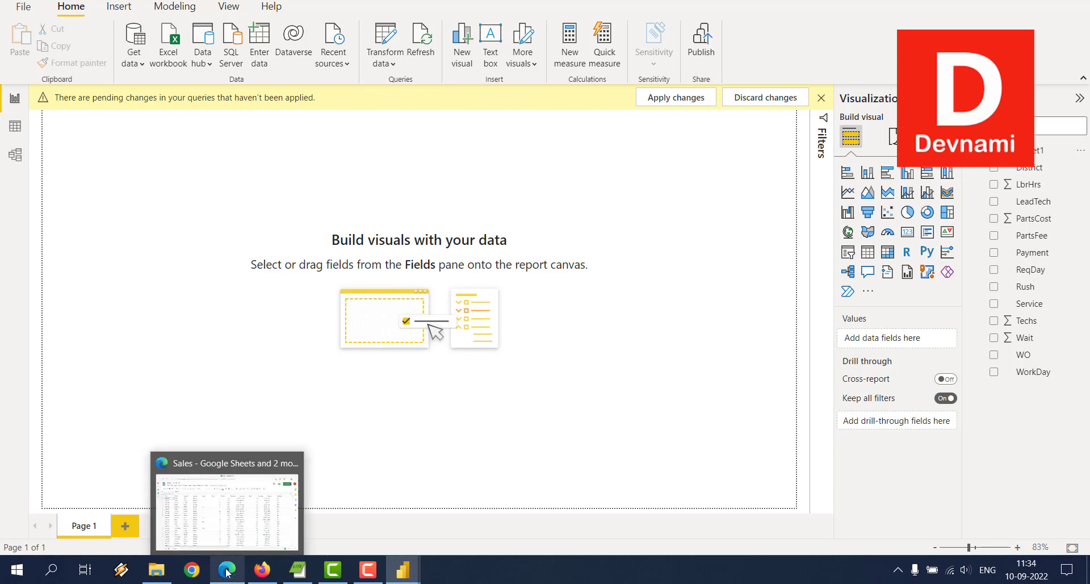
Step: Remove the 'Errors in Sales - Sheet1' query, select Sales - Sheet1, and Close & Apply
mouse_move(408, 569)
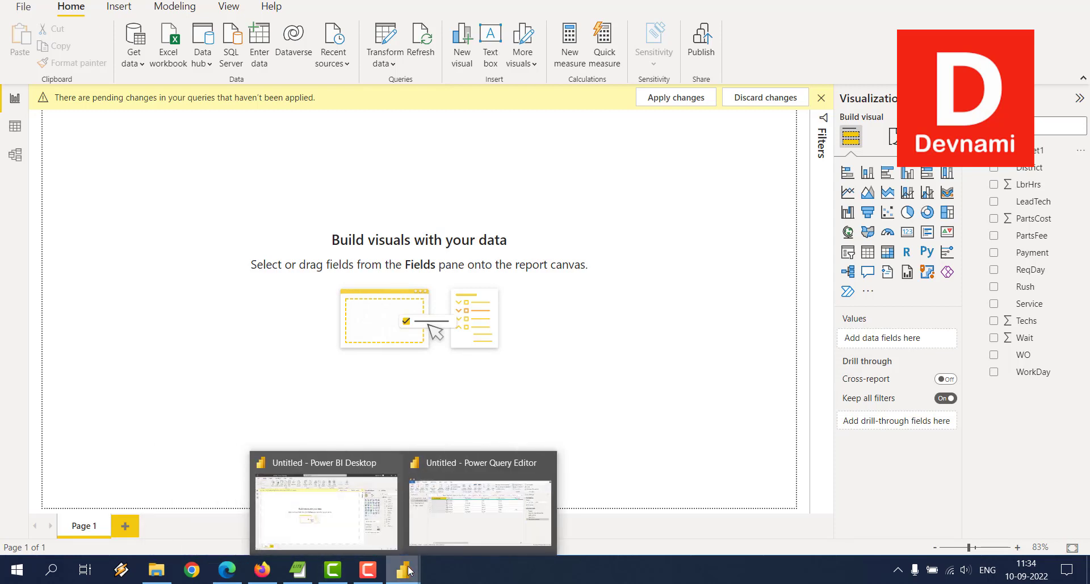
left_click(472, 518)
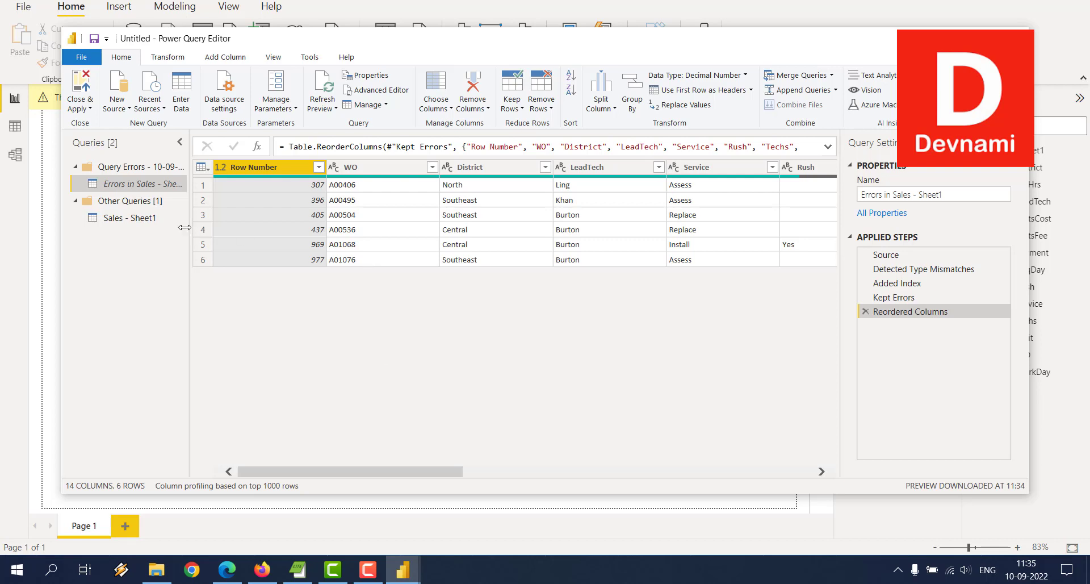
right_click(158, 187)
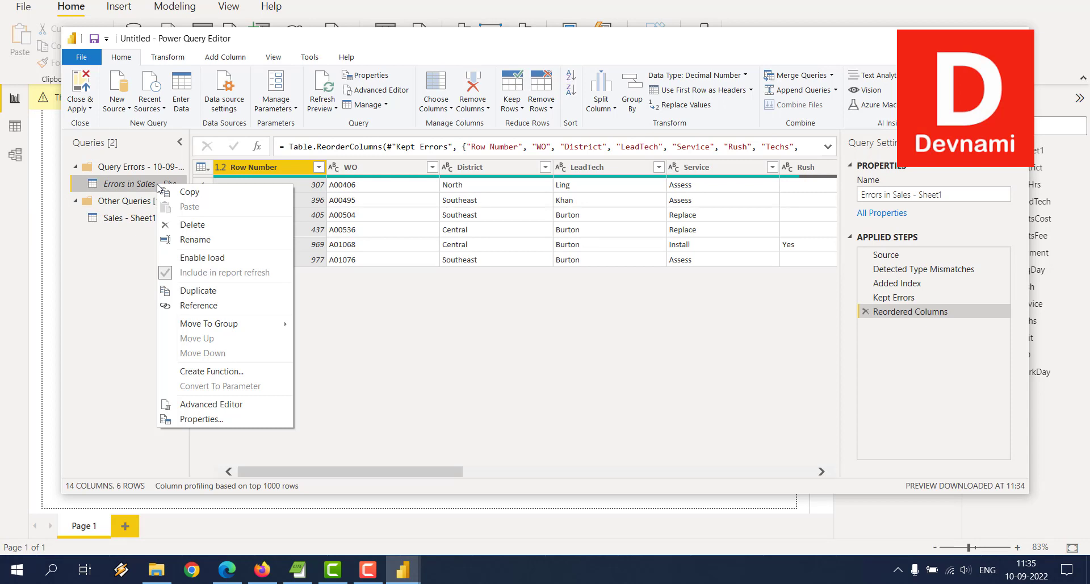
left_click(191, 225)
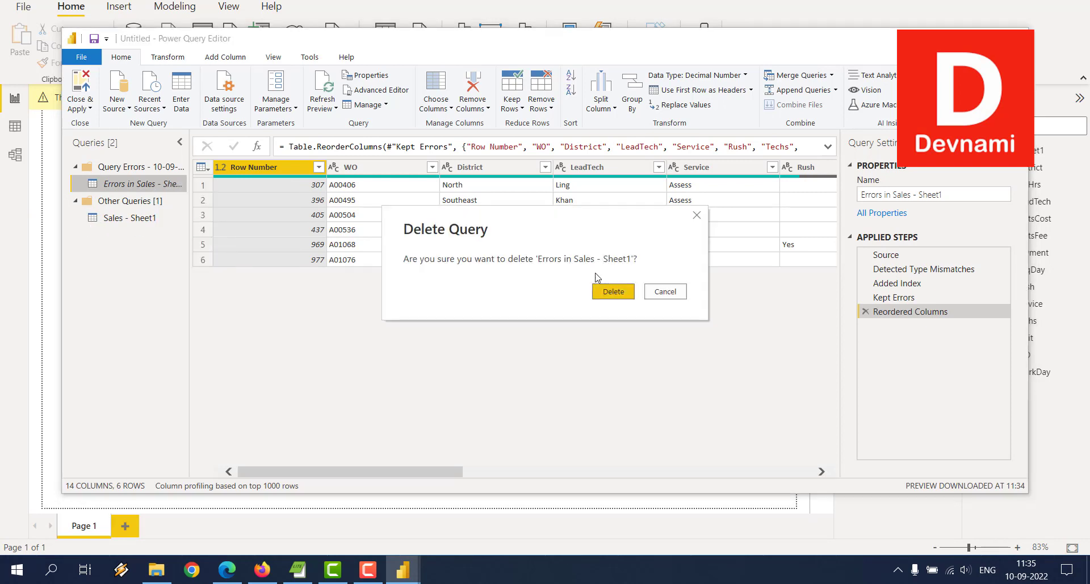
left_click(602, 294)
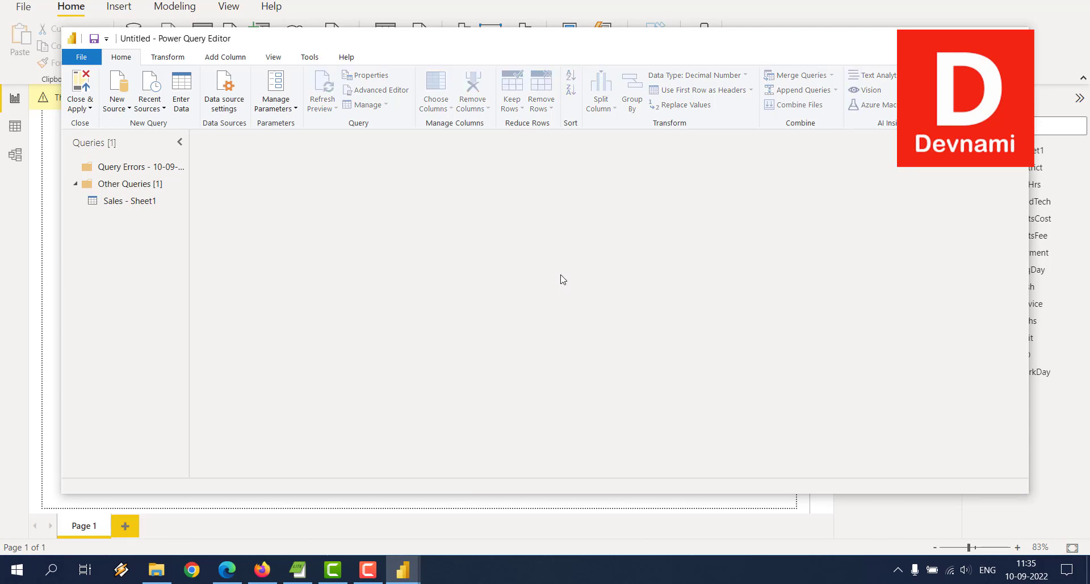
left_click(124, 203)
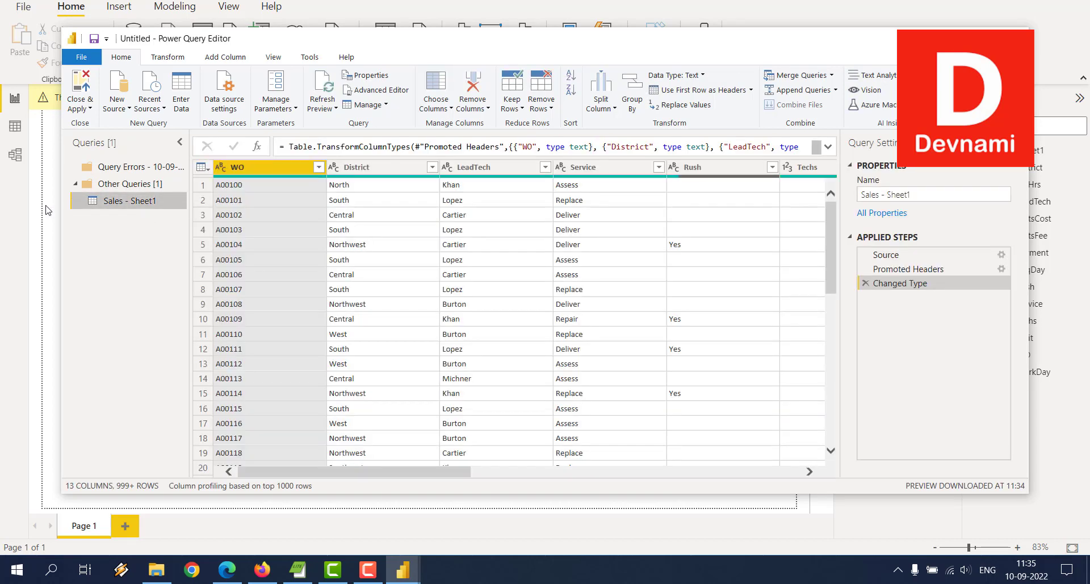
left_click(75, 117)
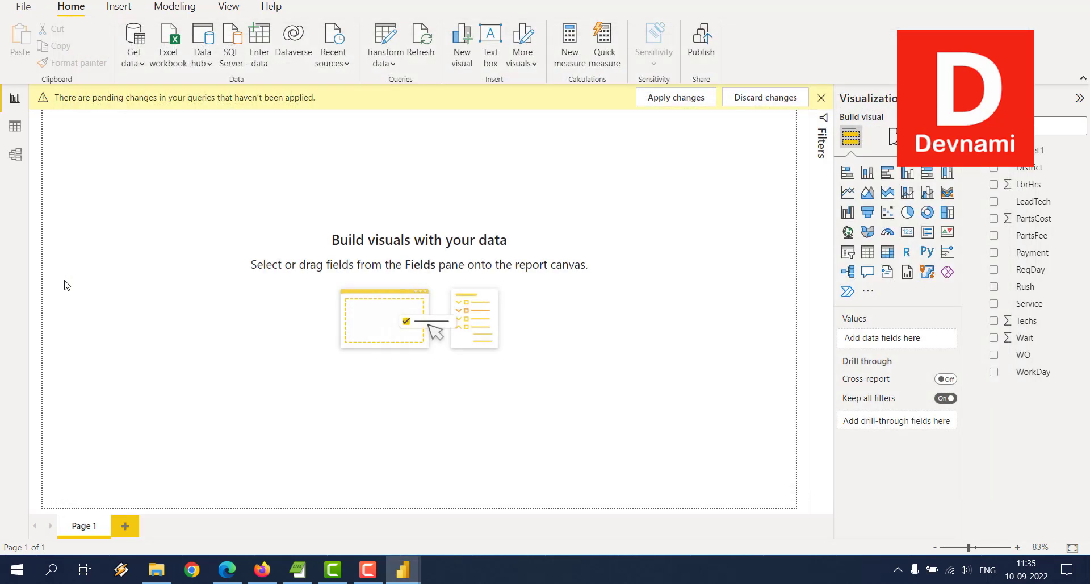